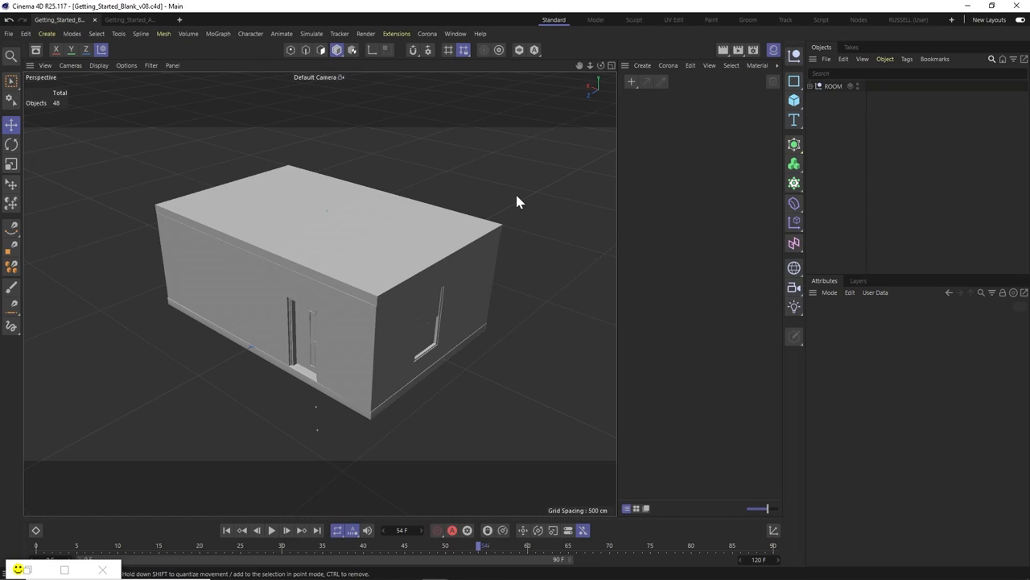
Hide the CEILING and WALL_CEILING layers in the viewport so the room's interior can be seen
mouse_move(356, 229)
left_mouse_down("alt")
mouse_move(402, 239)
mouse_move(545, 228)
mouse_move(362, 246)
left_mouse_up("alt")
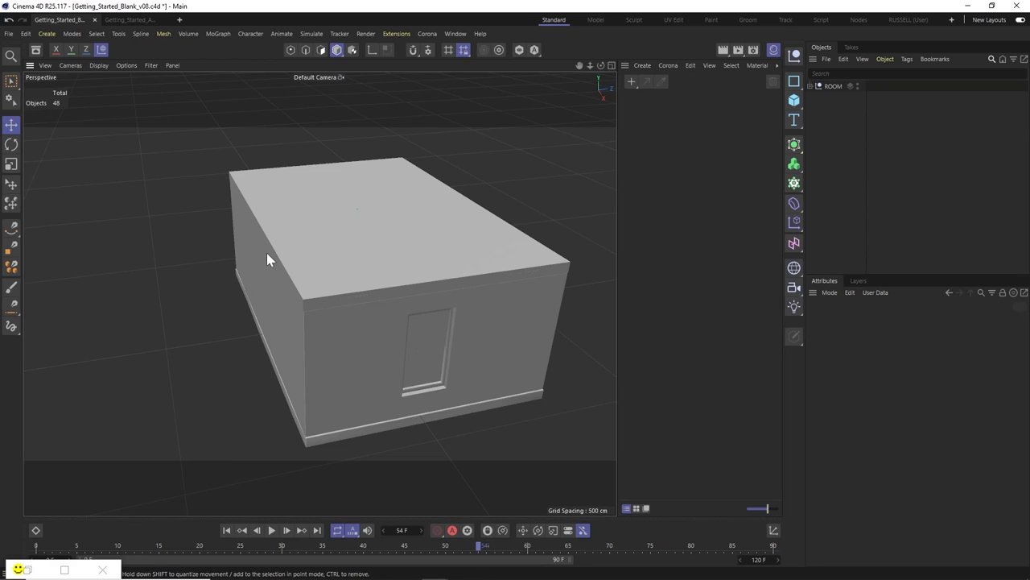
left_click(863, 279)
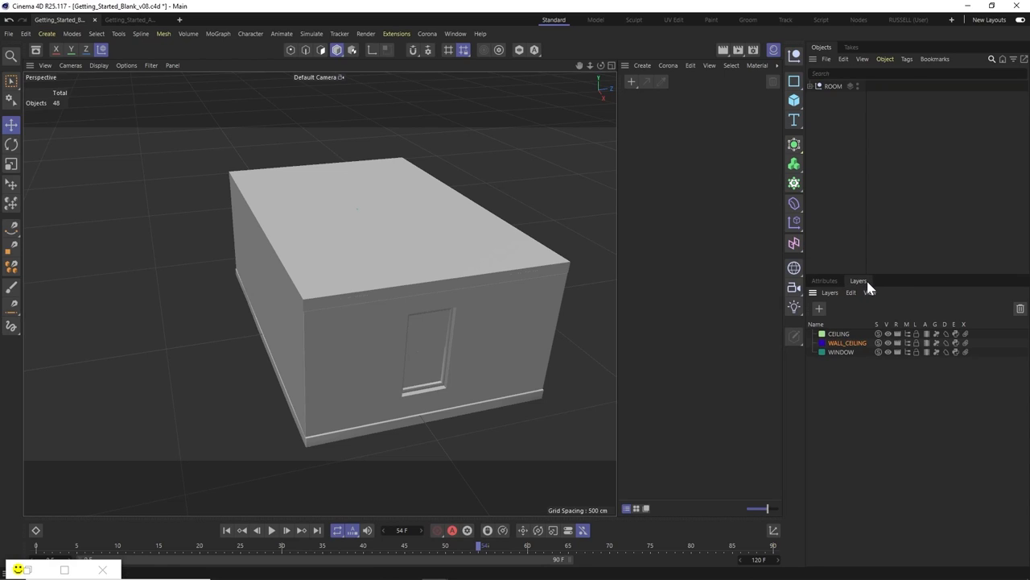
left_click(888, 333)
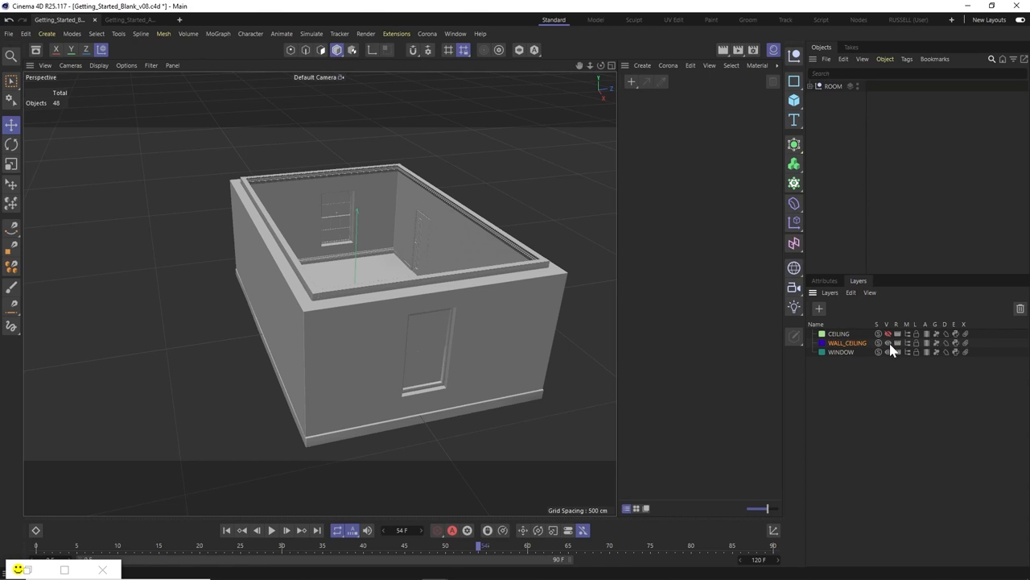
left_click(888, 342)
left_click_drag(399, 290, 383, 311, "alt")
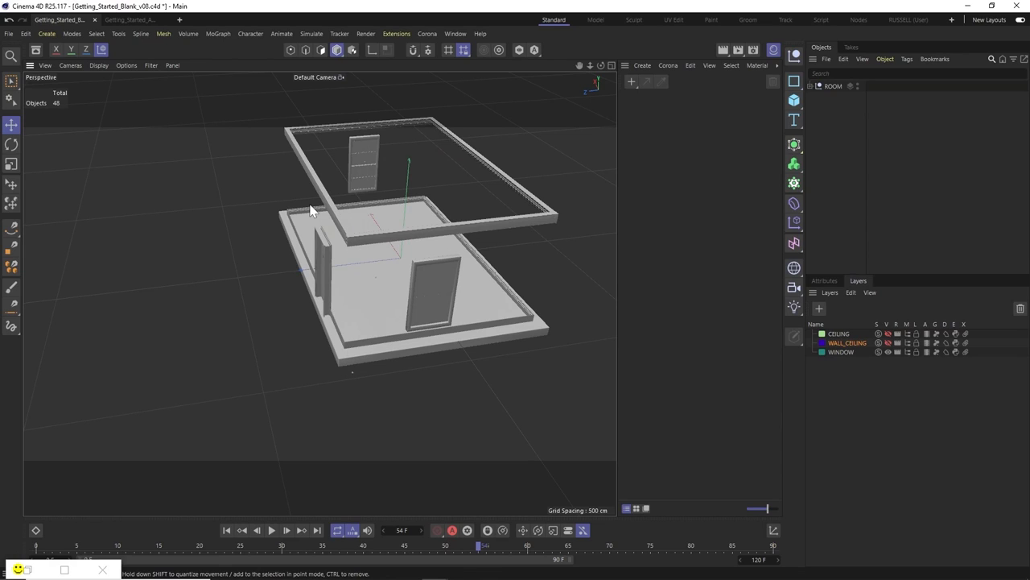
left_click_drag(345, 212, 409, 222, "alt")
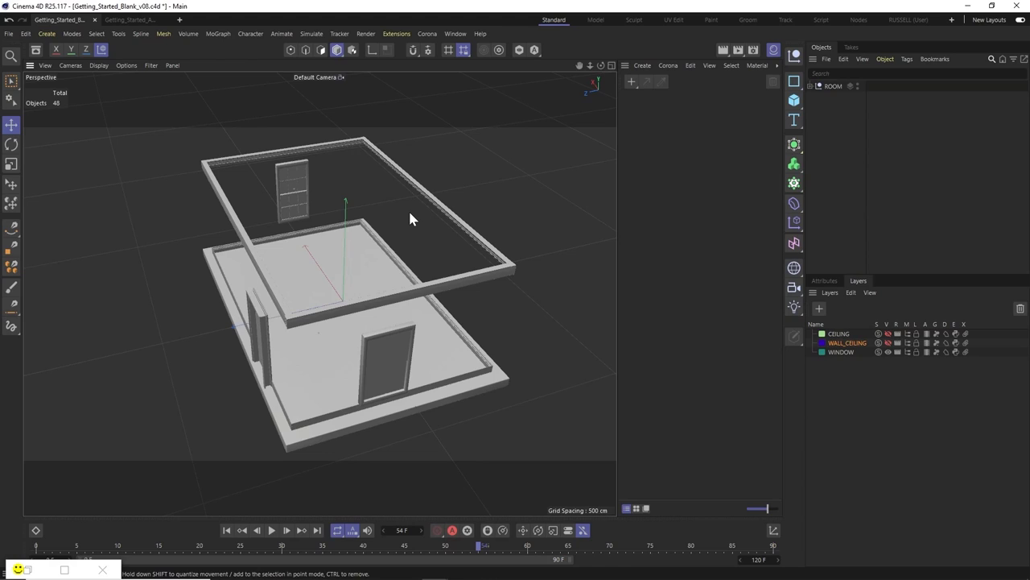
Set the renderer to Corona in the render settings and dismiss the settings window
left_click(753, 50)
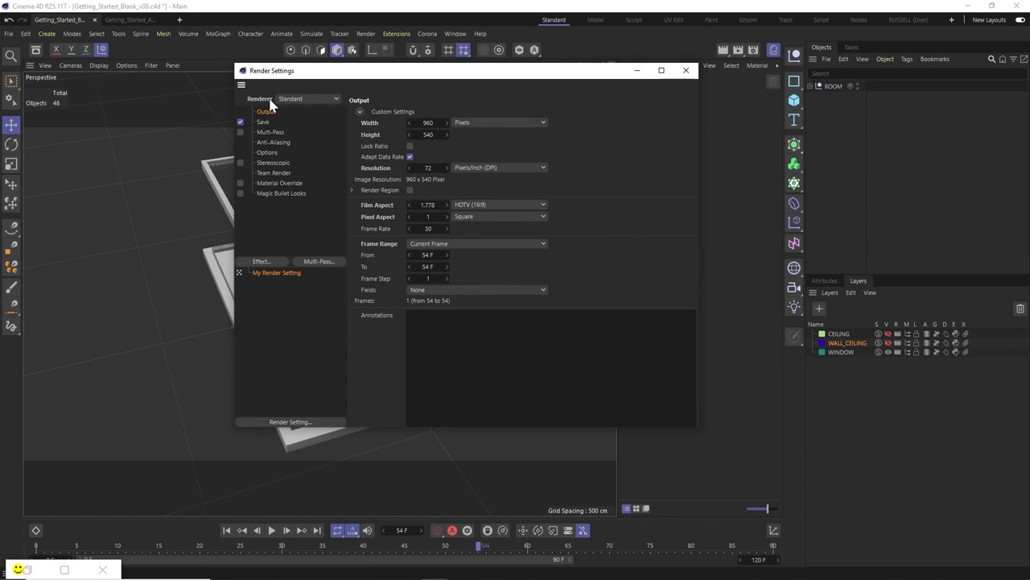
left_click(310, 100)
left_click(314, 143)
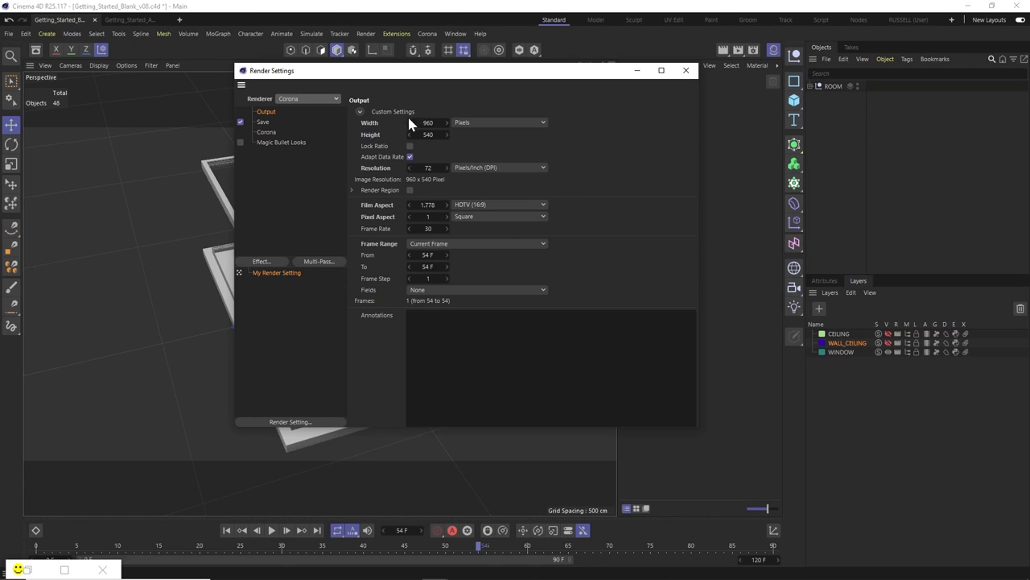
left_click(632, 74)
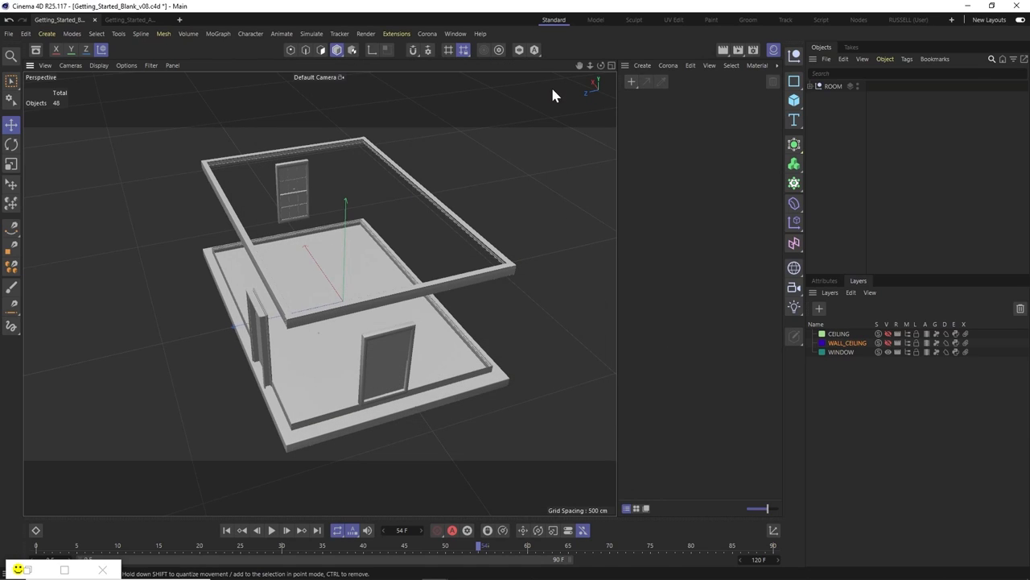
Run a Corona interactive render of the unlit scene in the VFB, stop it and minimize the frame buffer
left_click(429, 34)
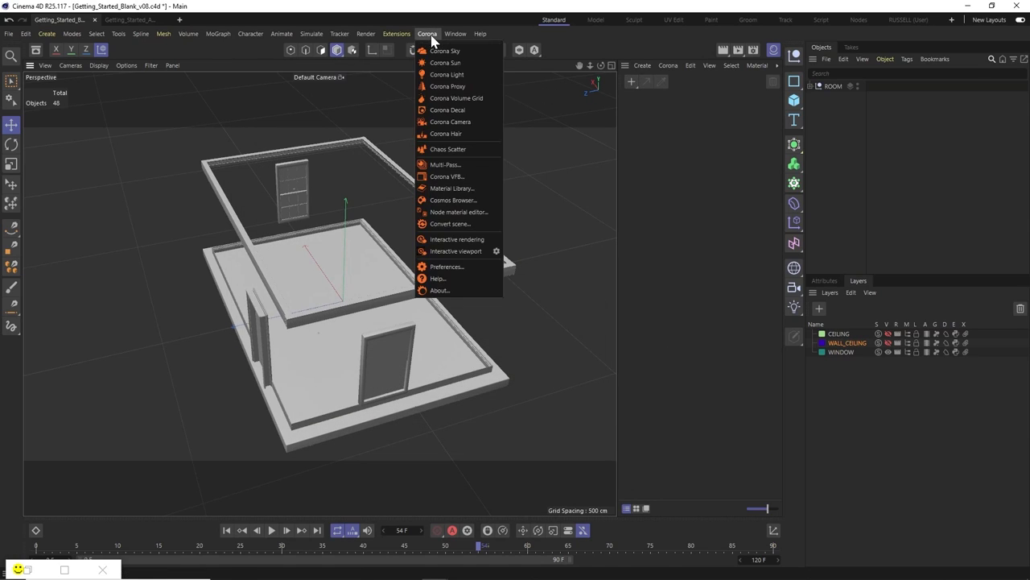
left_click(448, 177)
left_click(1005, 32)
left_click(1002, 52)
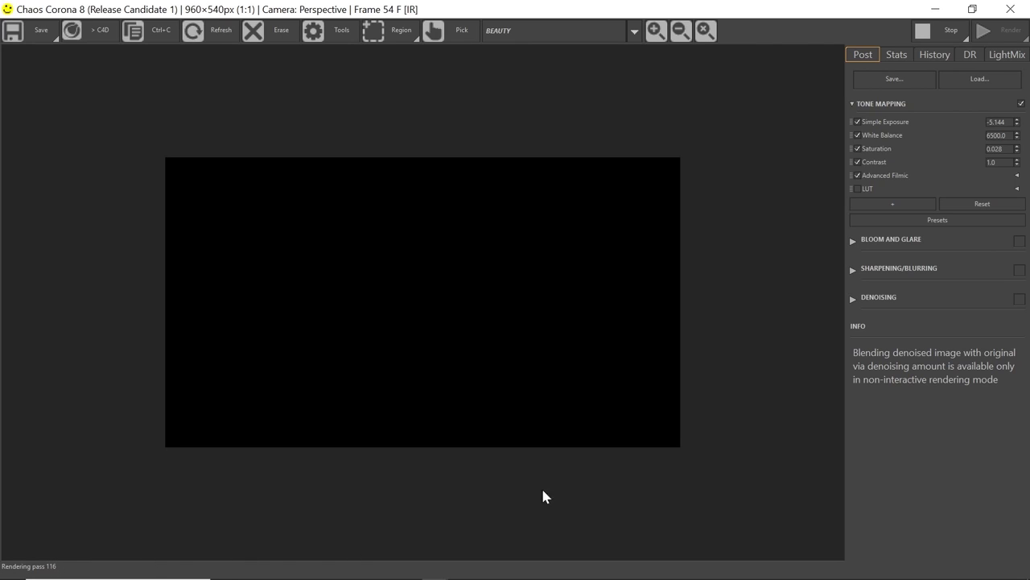
left_click(924, 32)
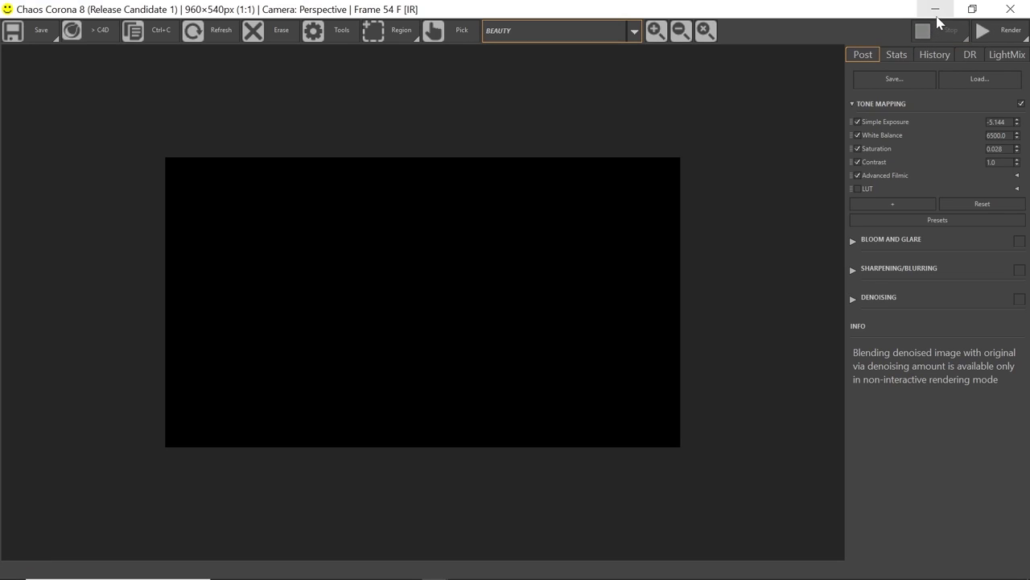
left_click(935, 11)
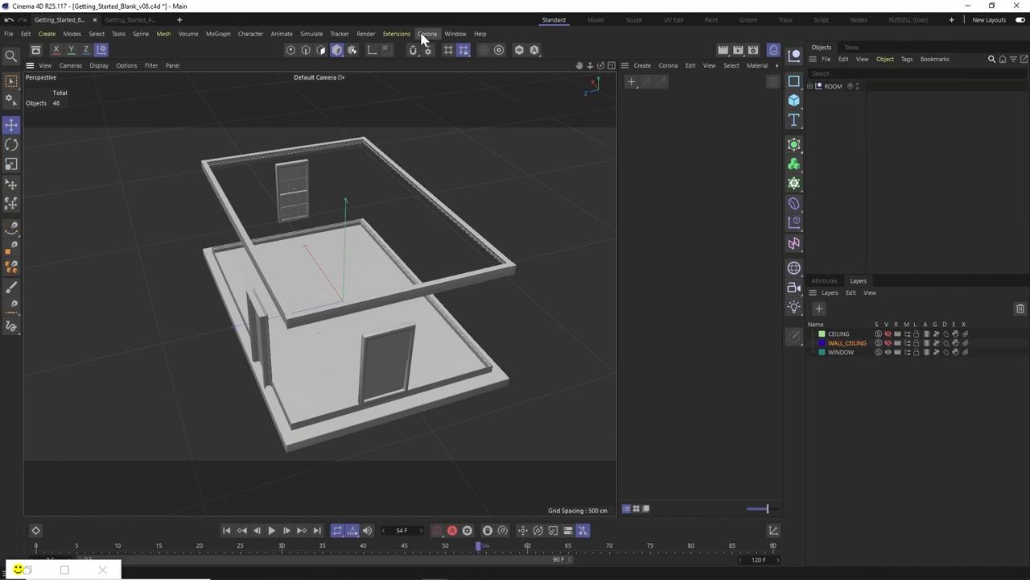
Add a Corona Sky and a Corona Sun to the scene
left_click(423, 35)
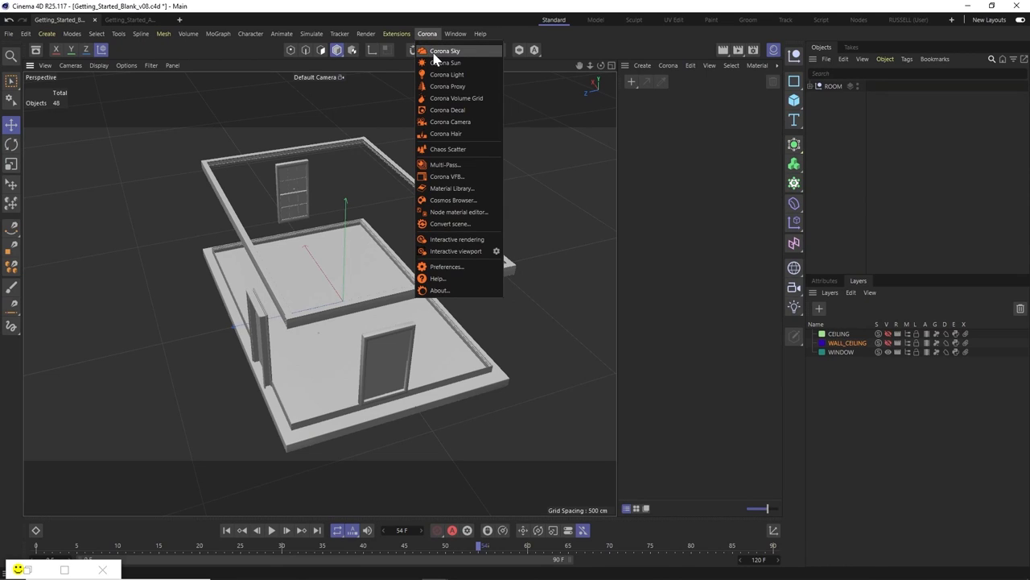
left_click(439, 51)
left_click(428, 34)
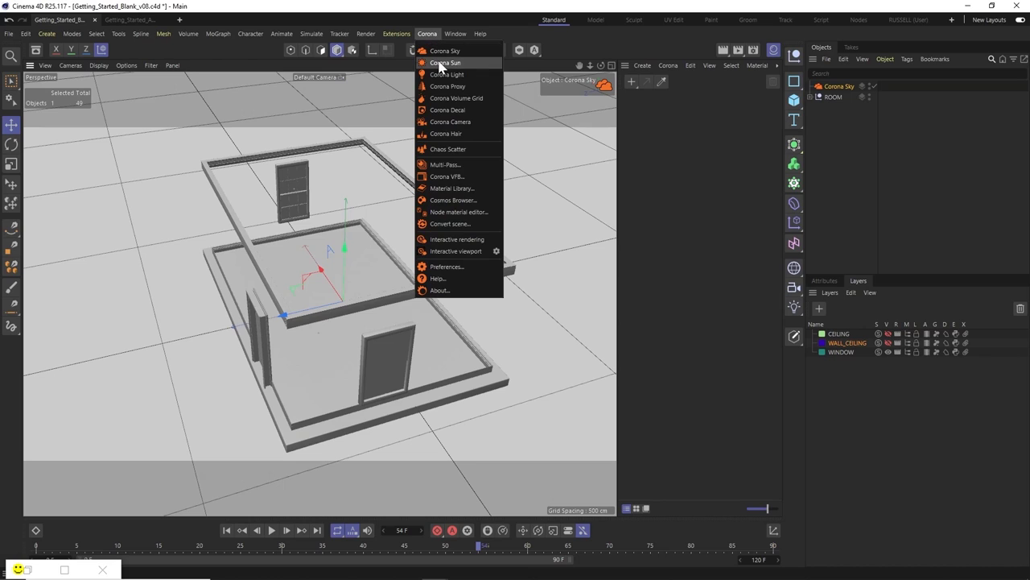
left_click(442, 62)
Test the sun and sky lighting with an interactive render of the whole building from outside, stopping it and minimizing the VFB
left_click_drag(310, 343, 320, 286, "alt")
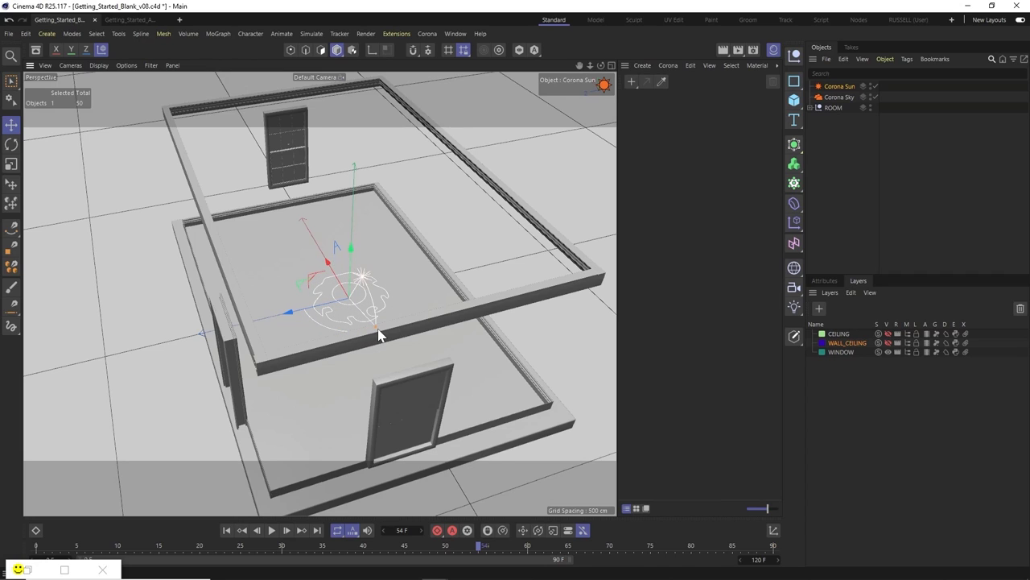
left_click_drag(459, 366, 304, 304, "alt")
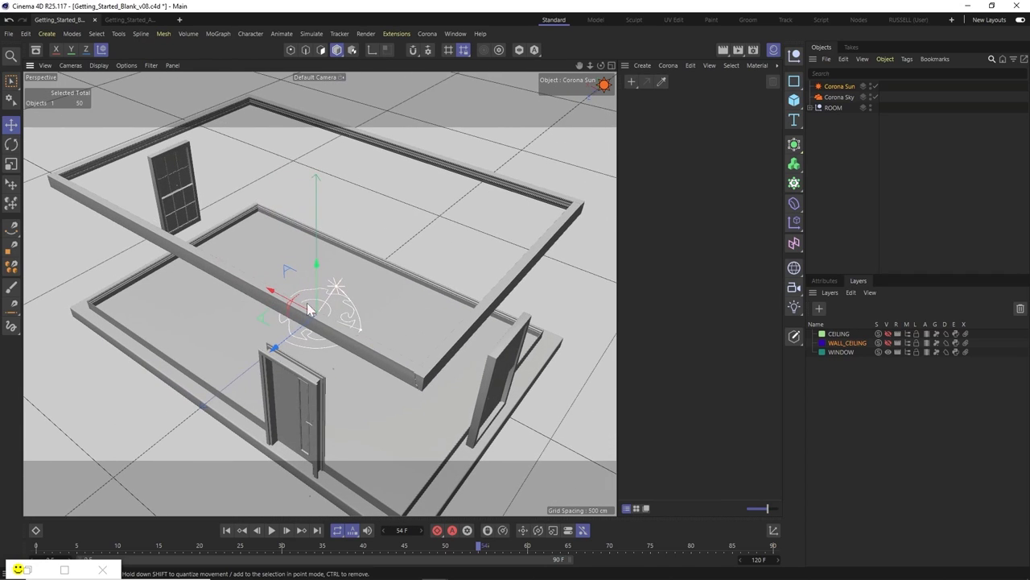
left_click_drag(336, 335, 368, 288, "alt")
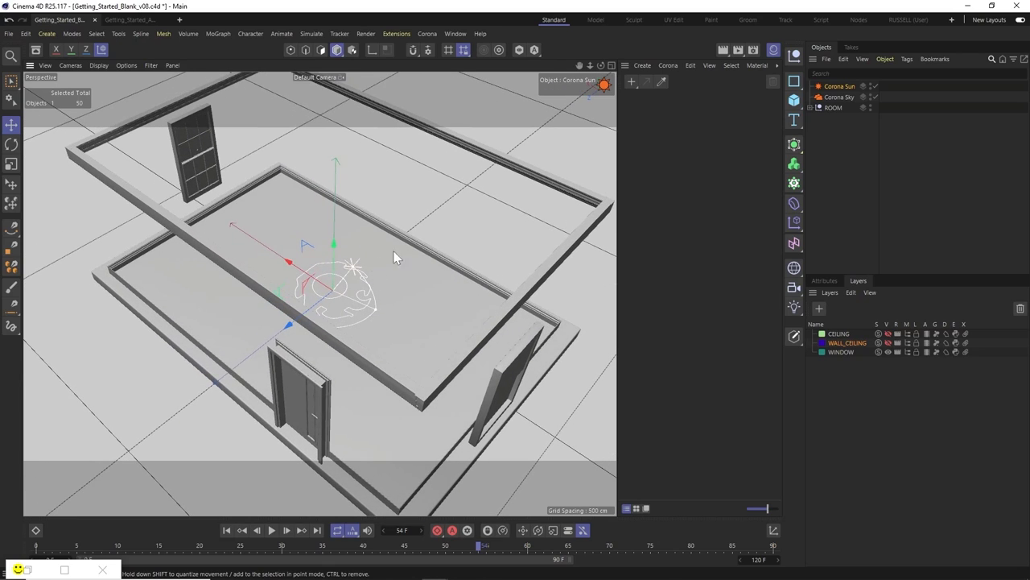
scroll(354, 286, "down", 5)
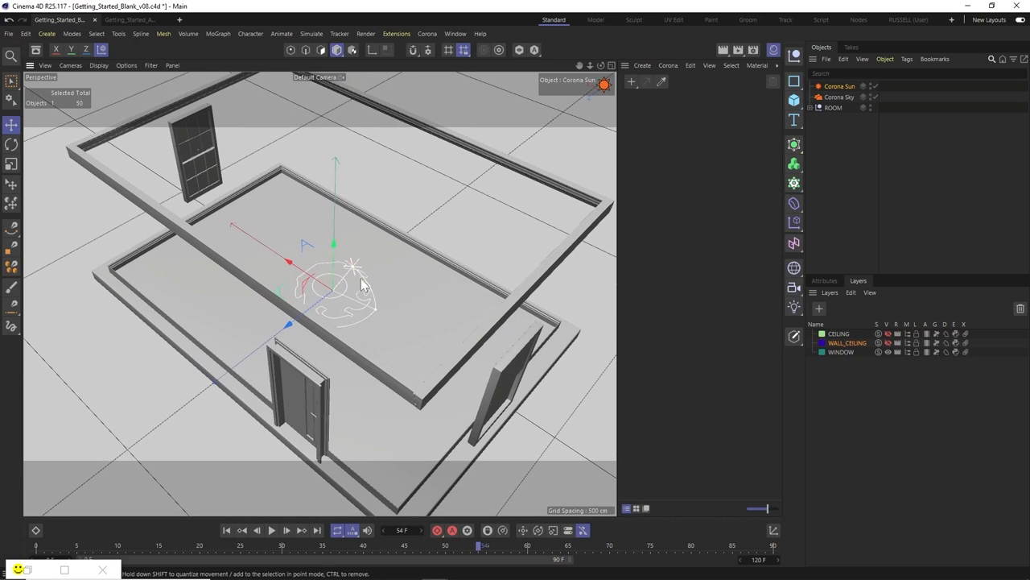
left_click_drag(334, 272, 336, 262, "alt")
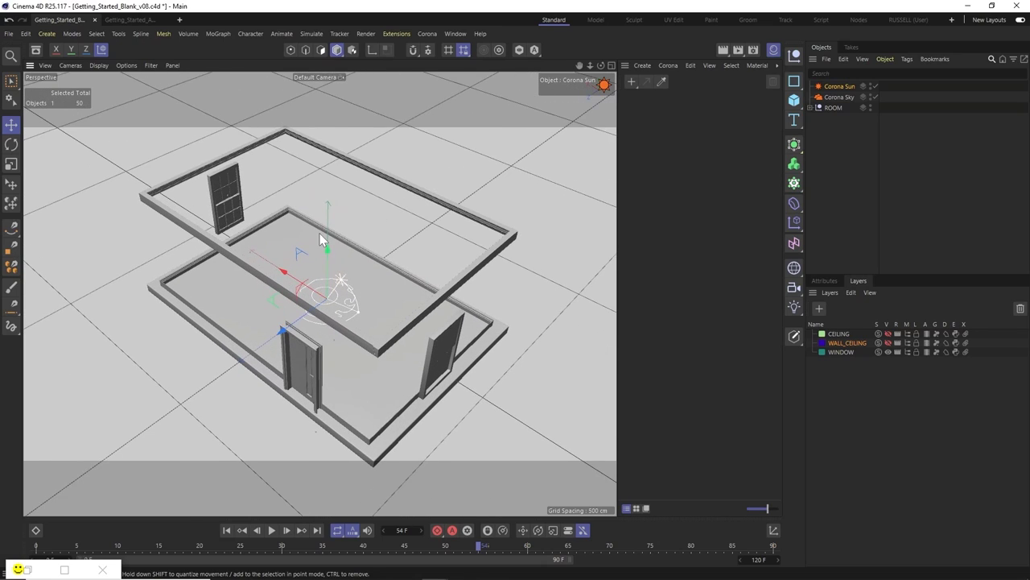
left_click(37, 566)
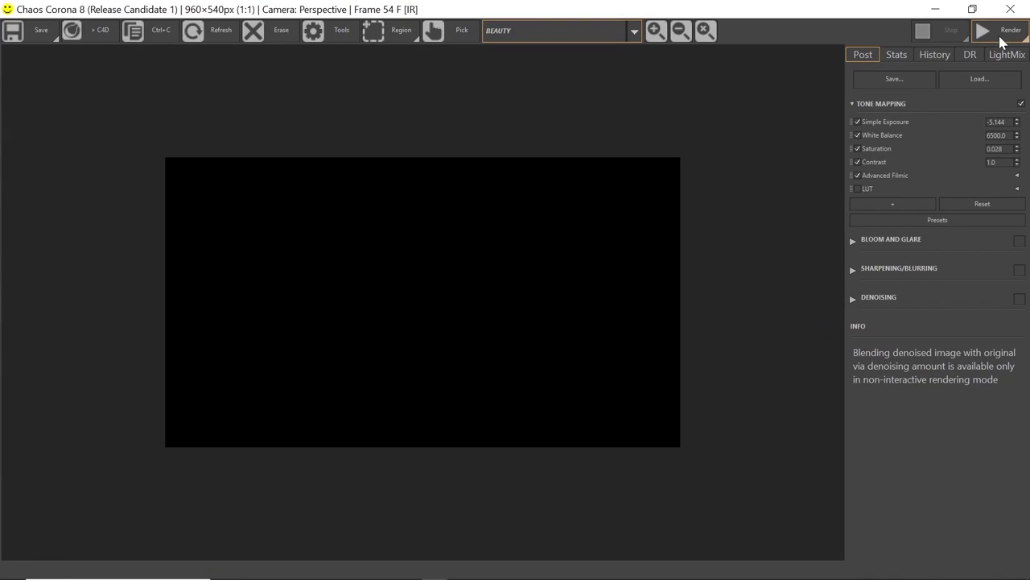
left_click(1003, 39)
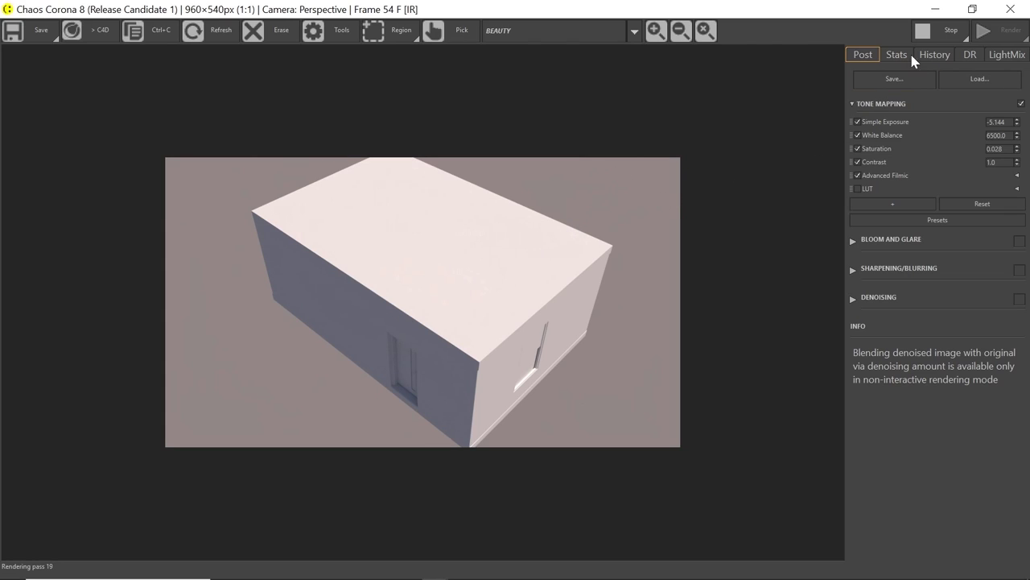
left_click(928, 37)
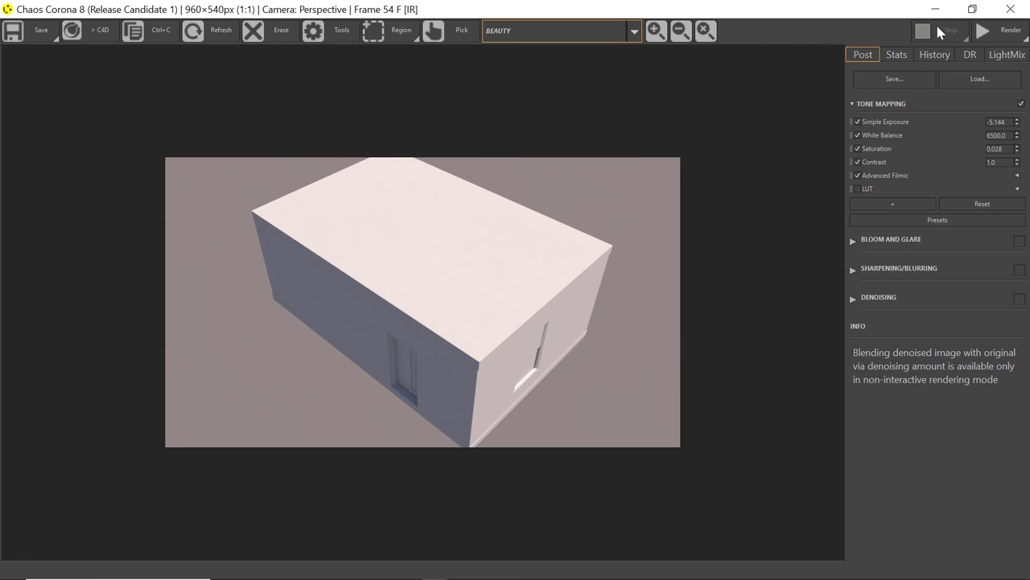
left_click(935, 9)
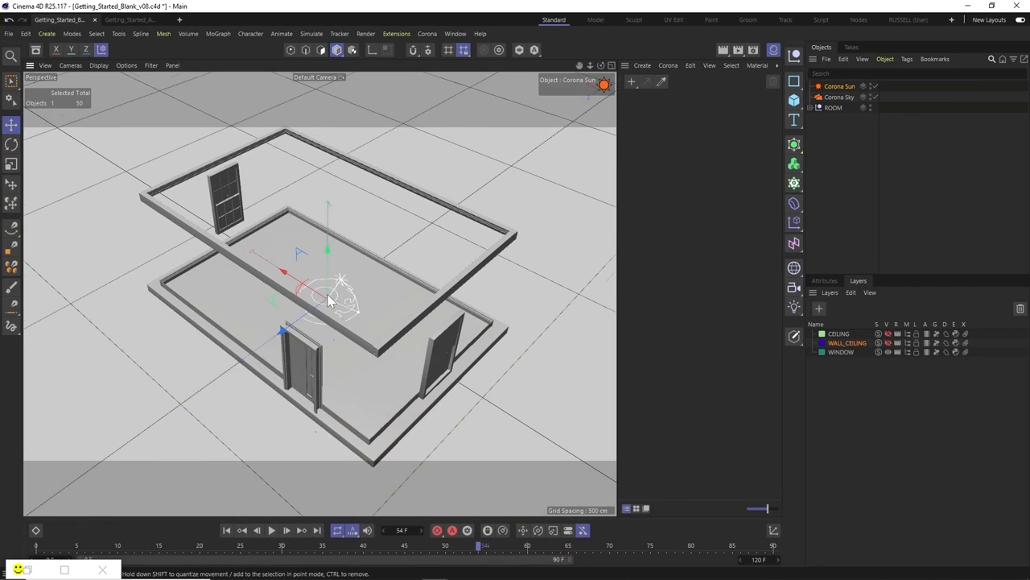
Run an interactive render from inside the room facing the paned window, stop it and minimize the VFB
scroll(339, 247, "up", 5)
scroll(355, 233, "up", 10)
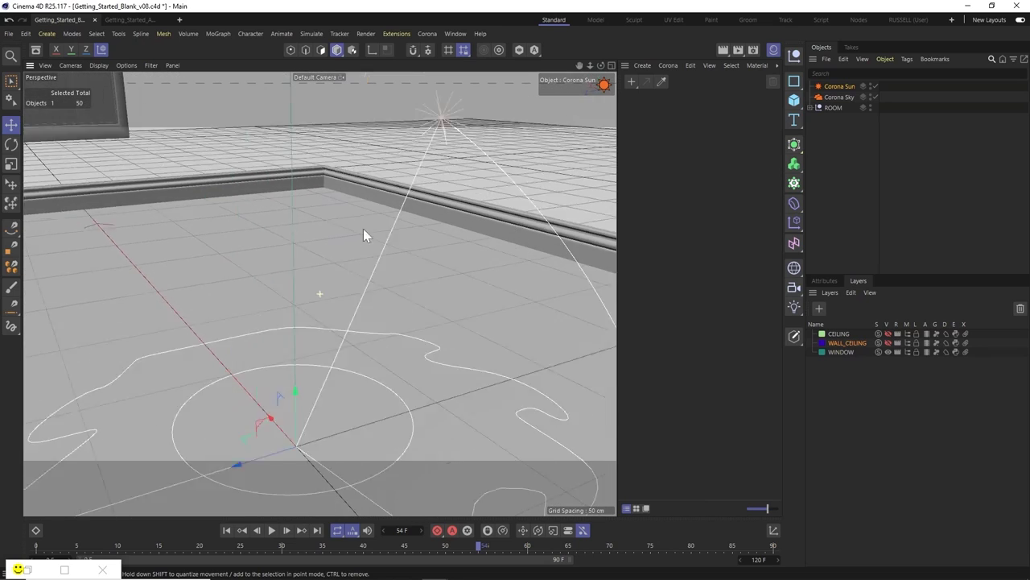
mouse_move(347, 222)
left_mouse_down("alt")
mouse_move(369, 265)
mouse_move(345, 262)
mouse_move(352, 234)
mouse_move(368, 224)
left_mouse_up("alt")
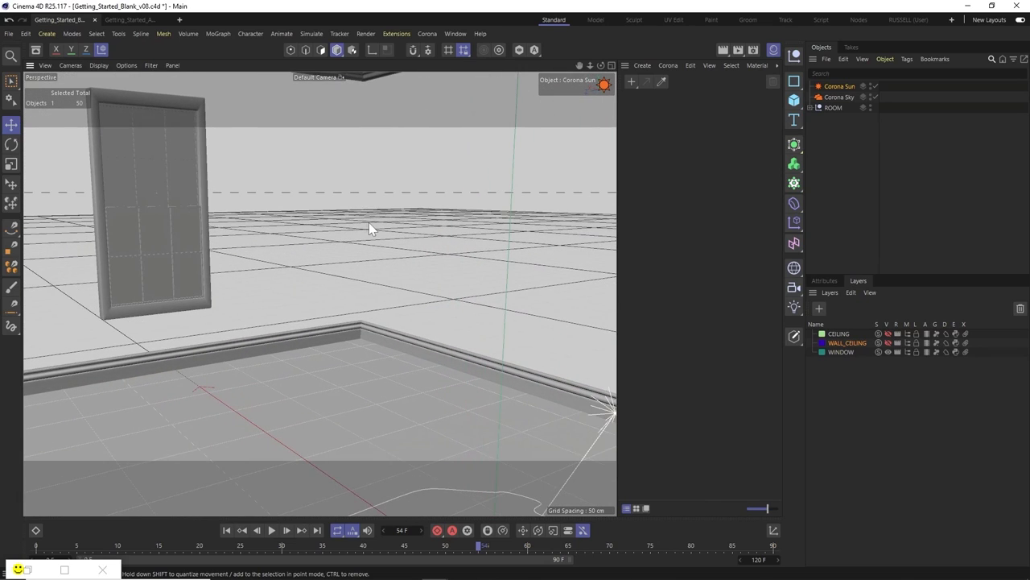
left_click(429, 36)
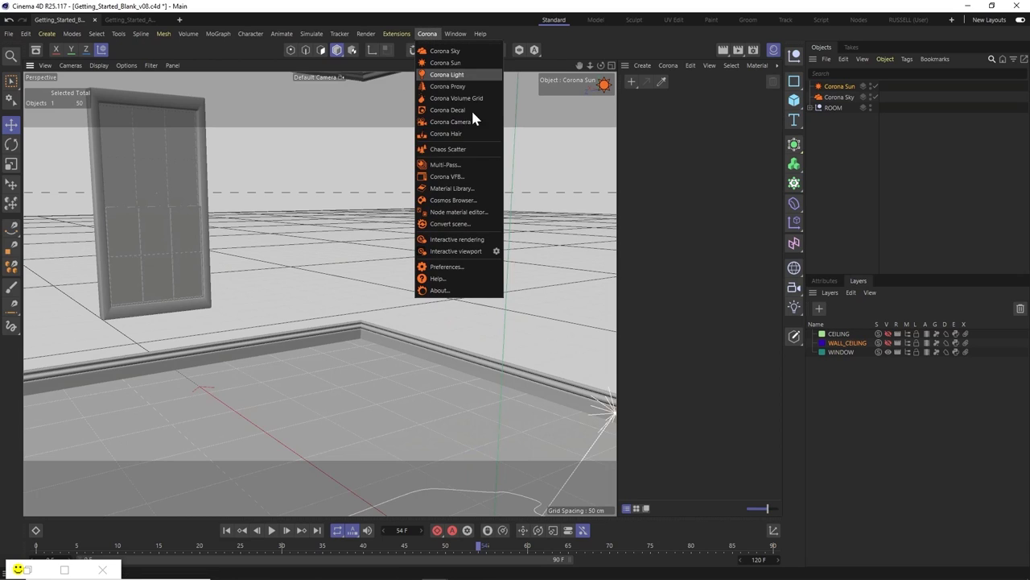
left_click(481, 177)
left_click(1010, 31)
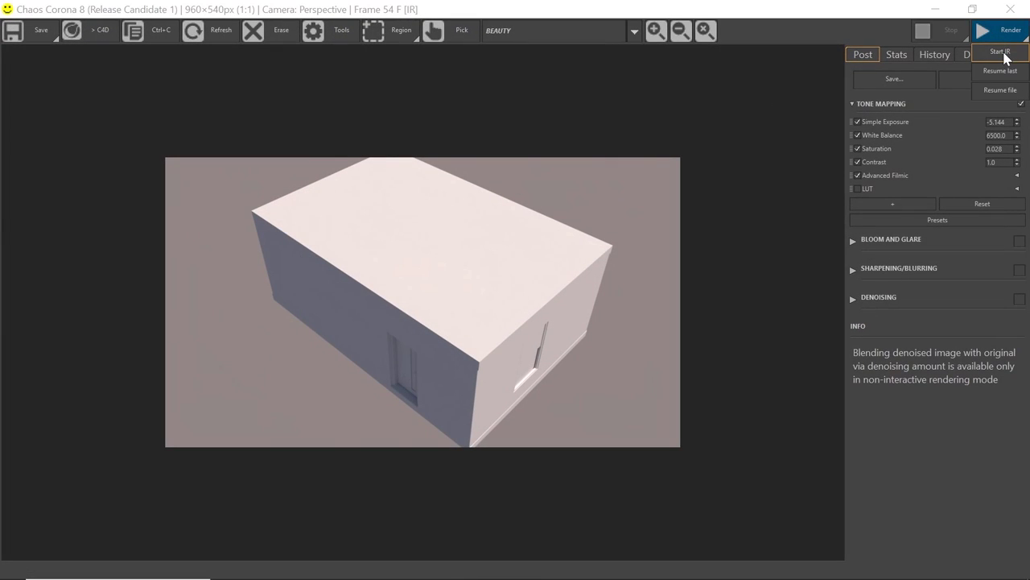
left_click(1002, 54)
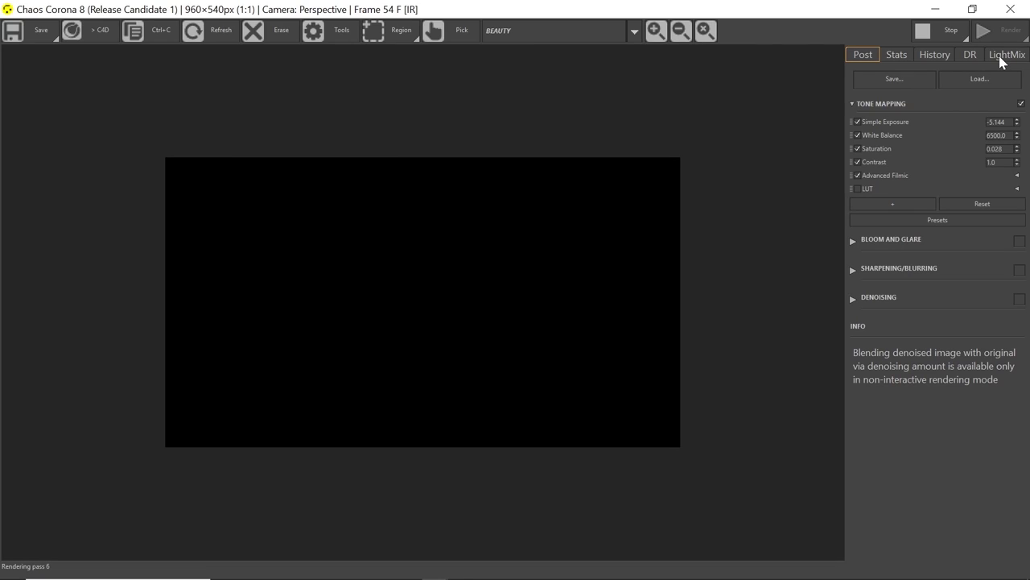
left_click(938, 33)
left_click(936, 9)
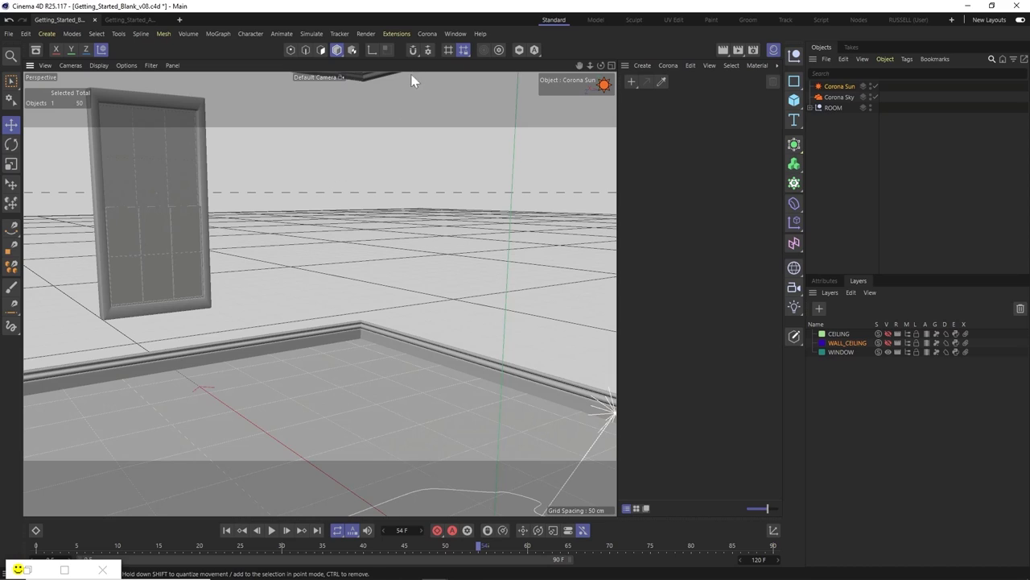
Load the Glass Clear material from the Corona Material Library and apply it to the panes of the room's window
left_click(428, 33)
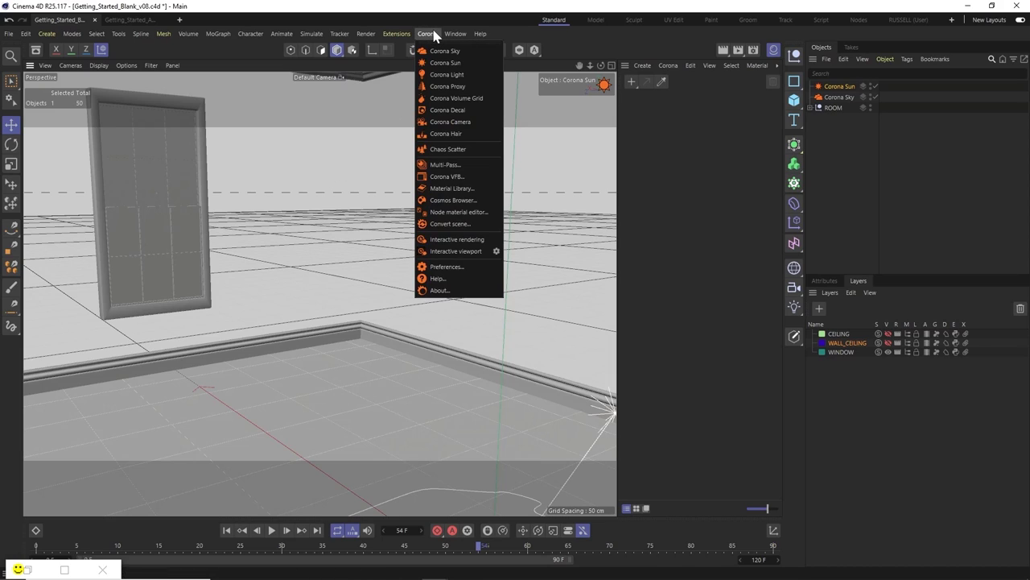
left_click(463, 192)
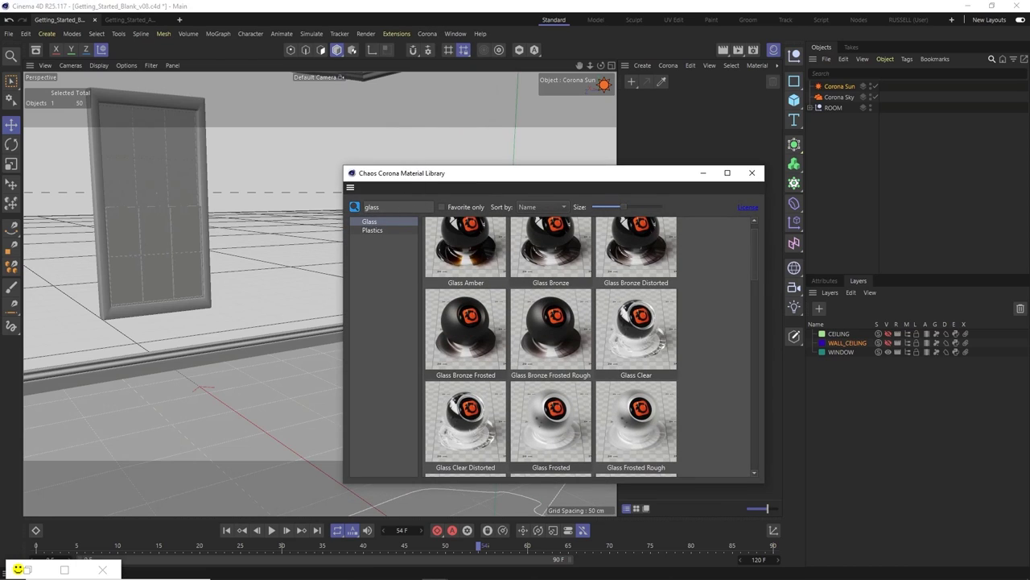
key("BackSpace")
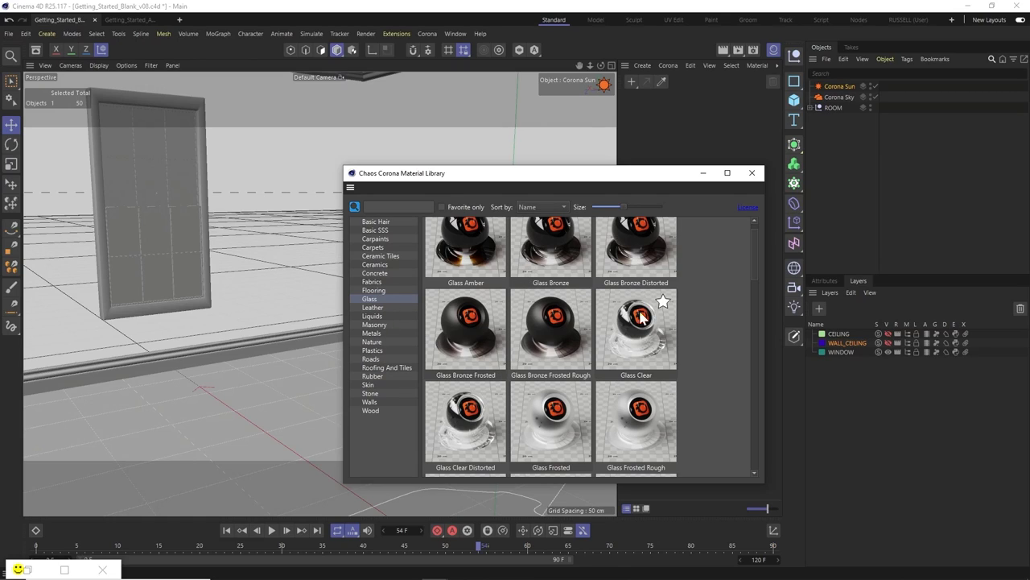
scroll(599, 328, "up", 1)
scroll(604, 330, "down", 1)
double_click(644, 334)
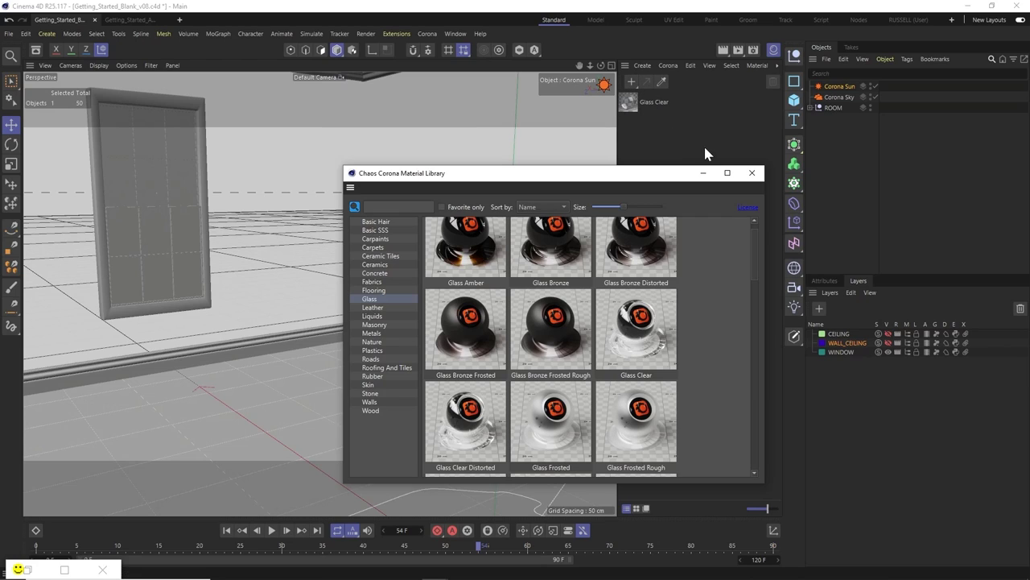
left_click(703, 173)
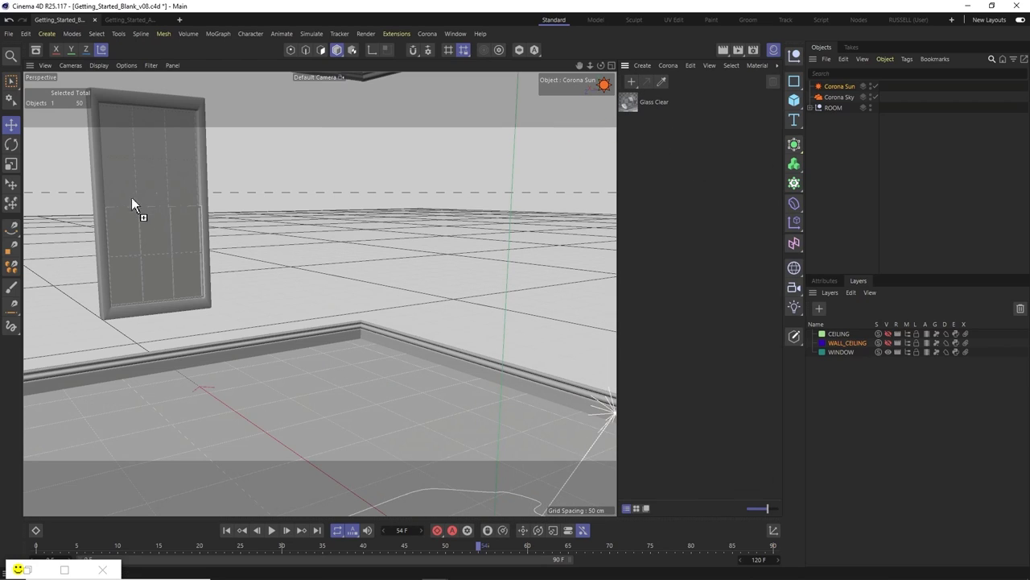
left_click_drag(183, 187, 185, 189)
left_click_drag(627, 101, 186, 231)
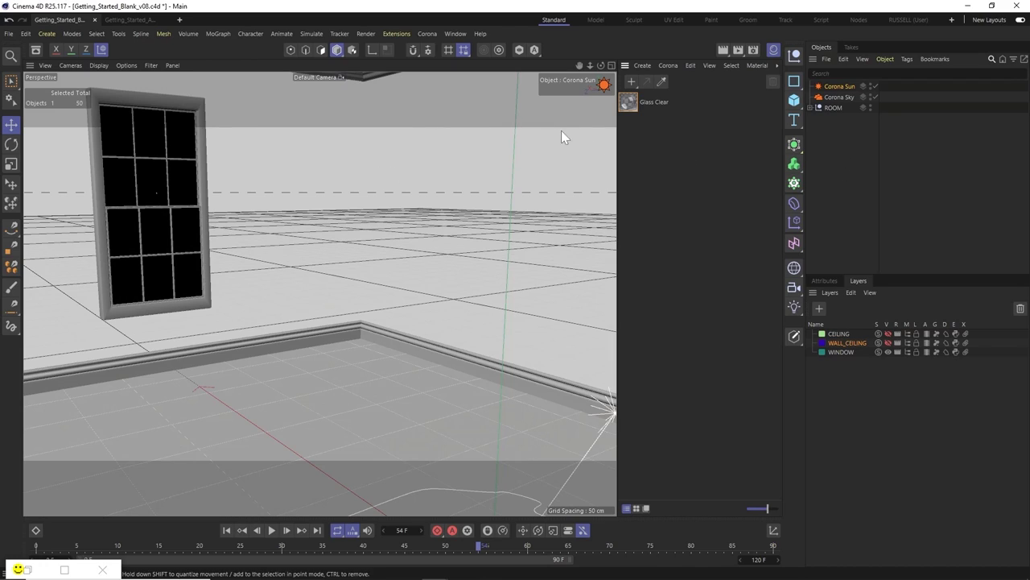
Add a Corona Camera from the current view and look over the Corona tags available for it
left_click(427, 33)
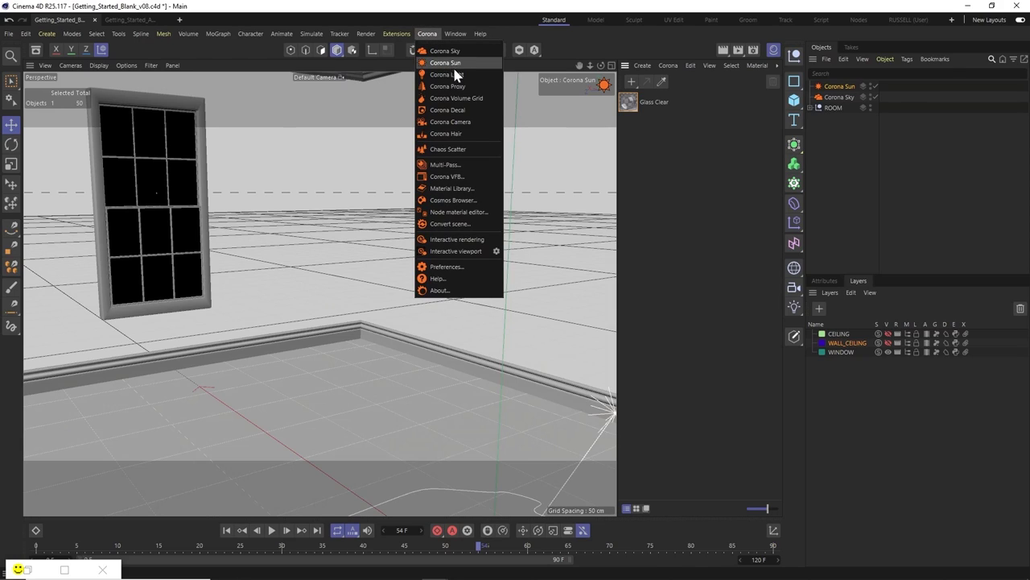
left_click(473, 123)
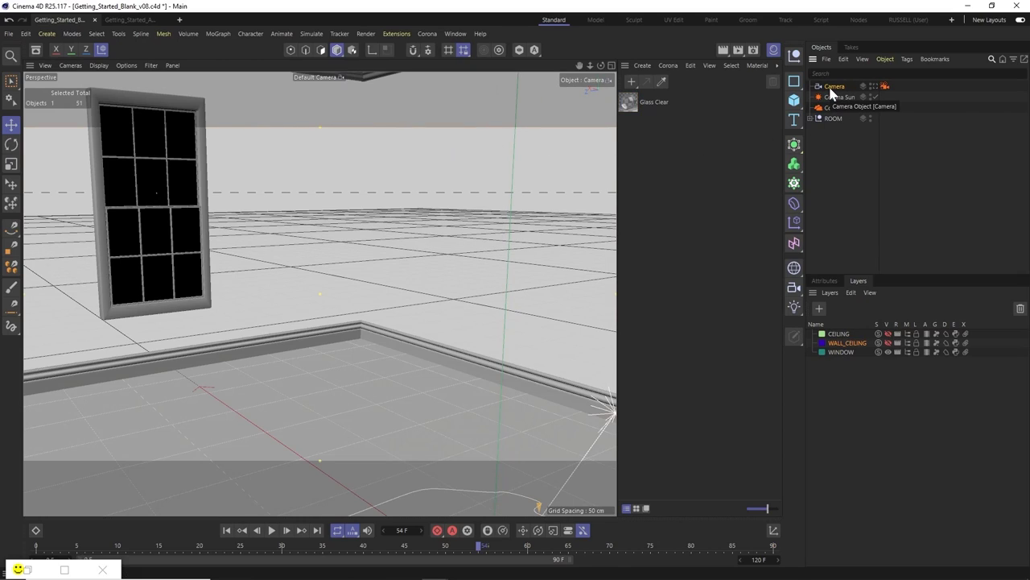
left_click(886, 87)
left_click(907, 60)
mouse_move(922, 103)
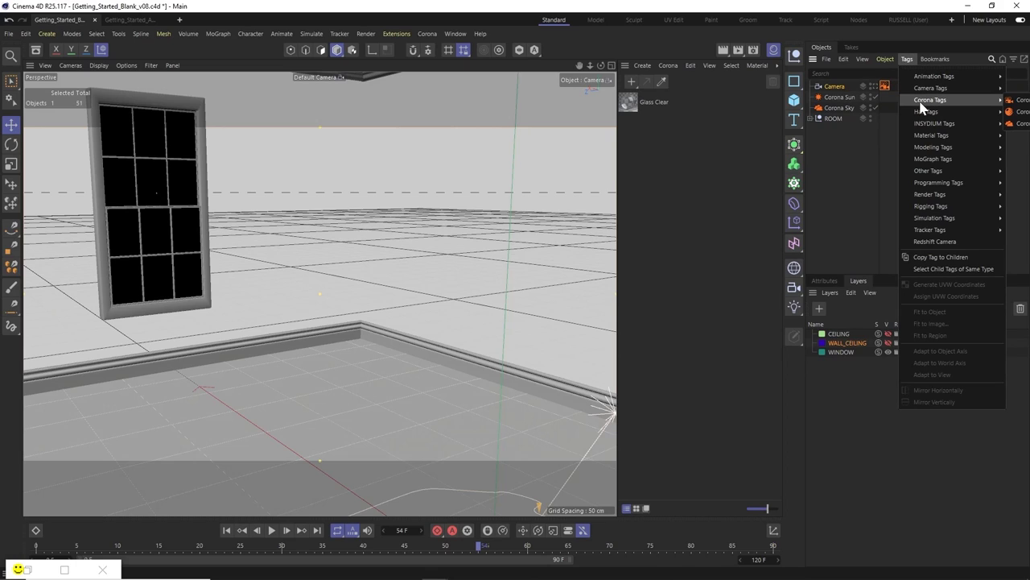
left_click(818, 146)
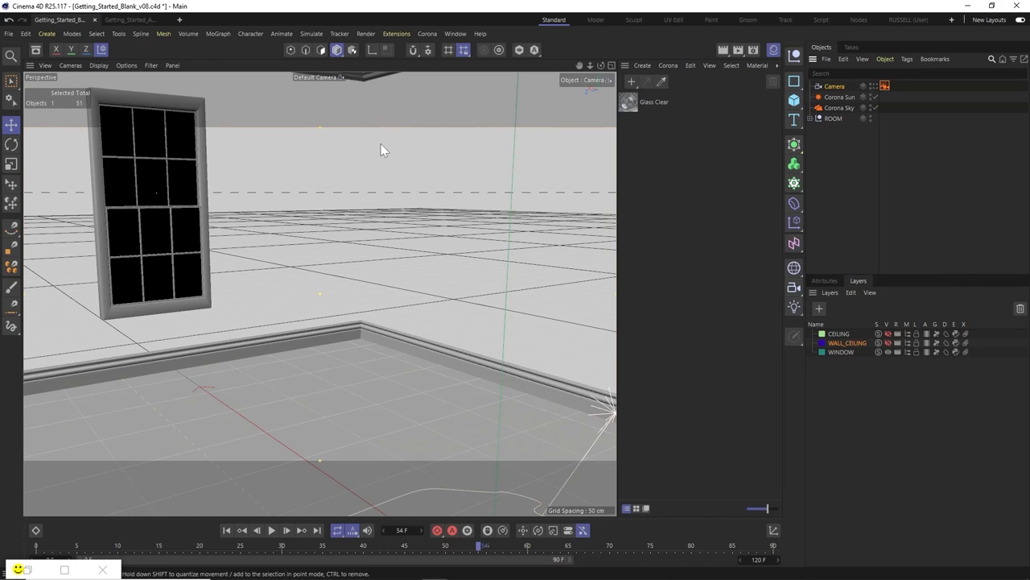
Apply the Glass Clear material to the upper and lower panes of the room's second window
key("h")
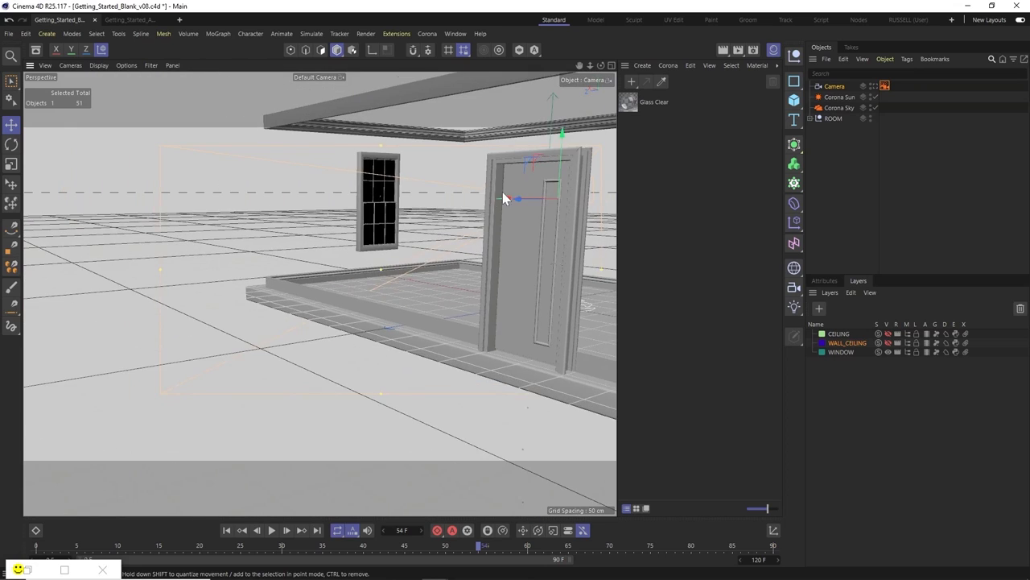
left_click_drag(337, 203, 410, 235, "alt")
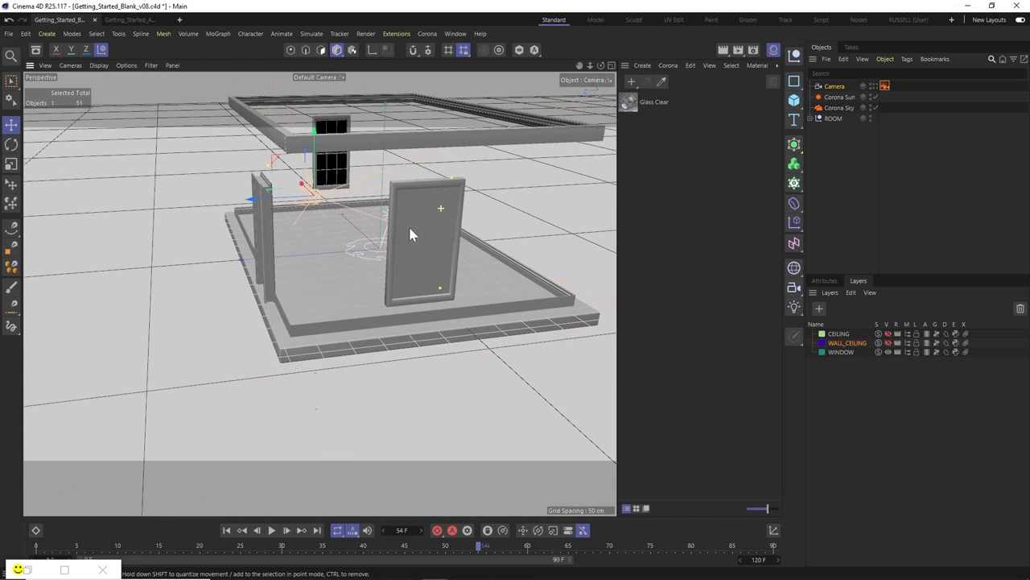
left_click_drag(634, 107, 435, 218)
left_click_drag(633, 99, 430, 257)
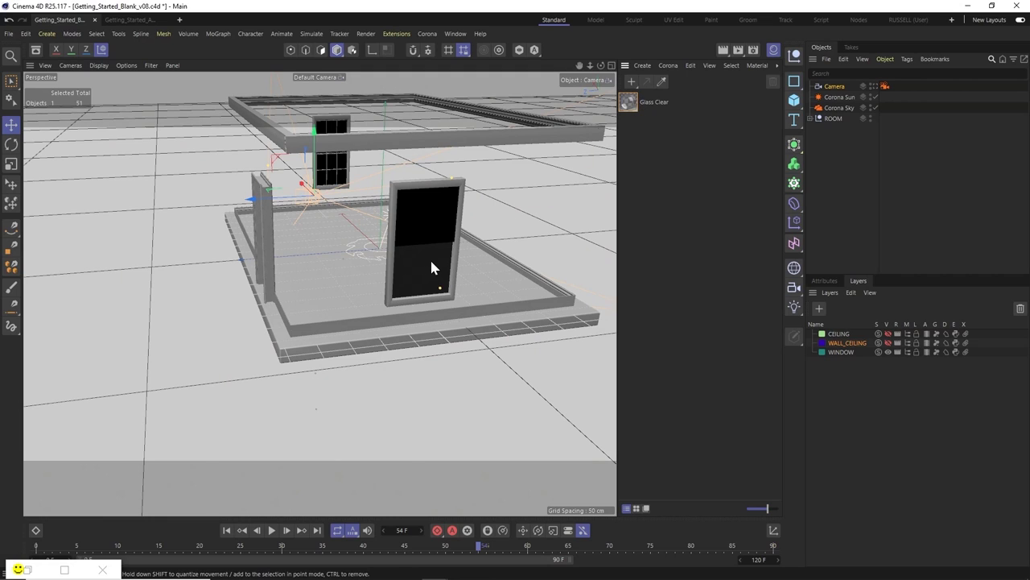
Look through the new camera and run an interactive render of the room in the Corona VFB
left_click(875, 86)
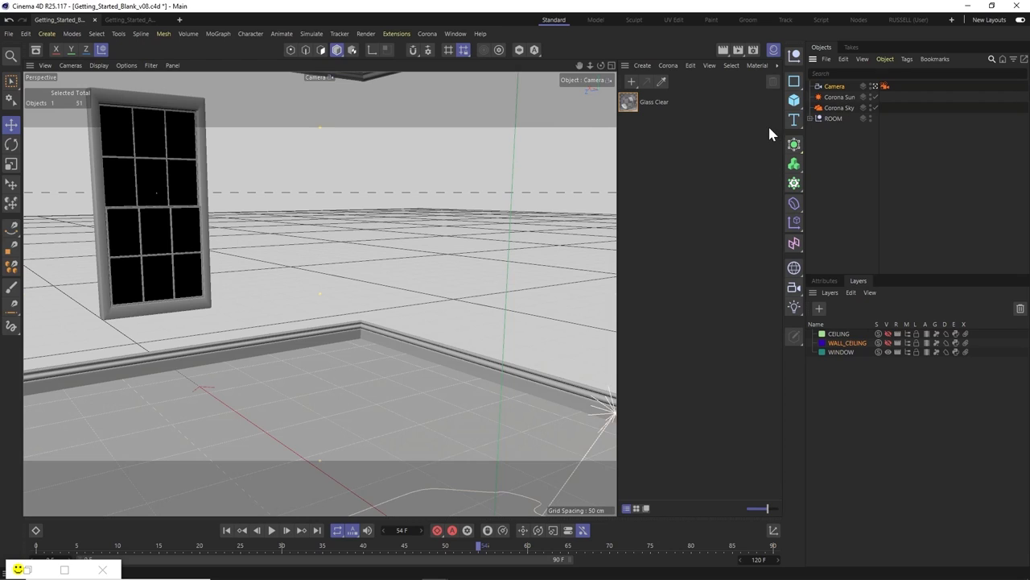
left_click(427, 33)
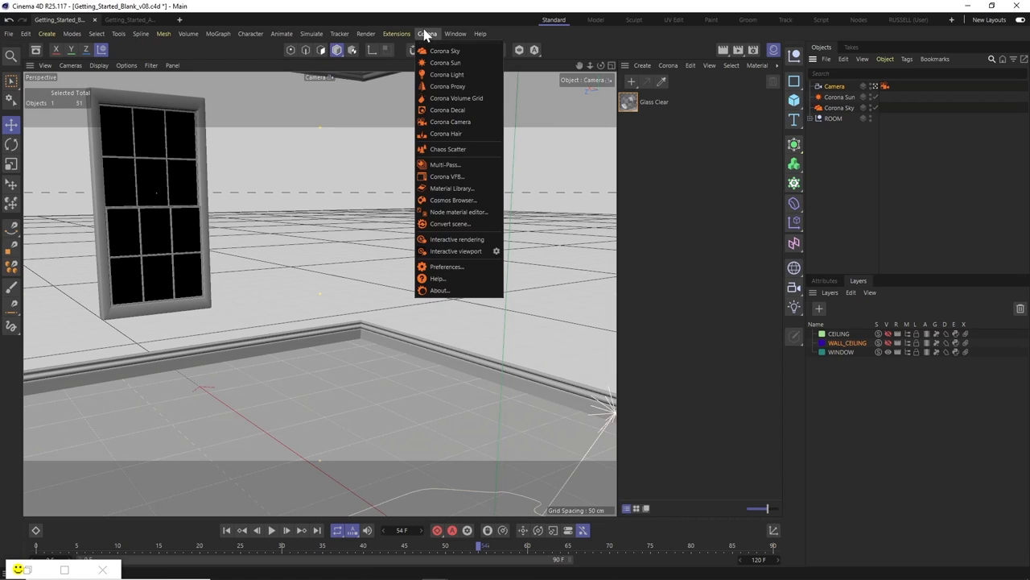
left_click(467, 176)
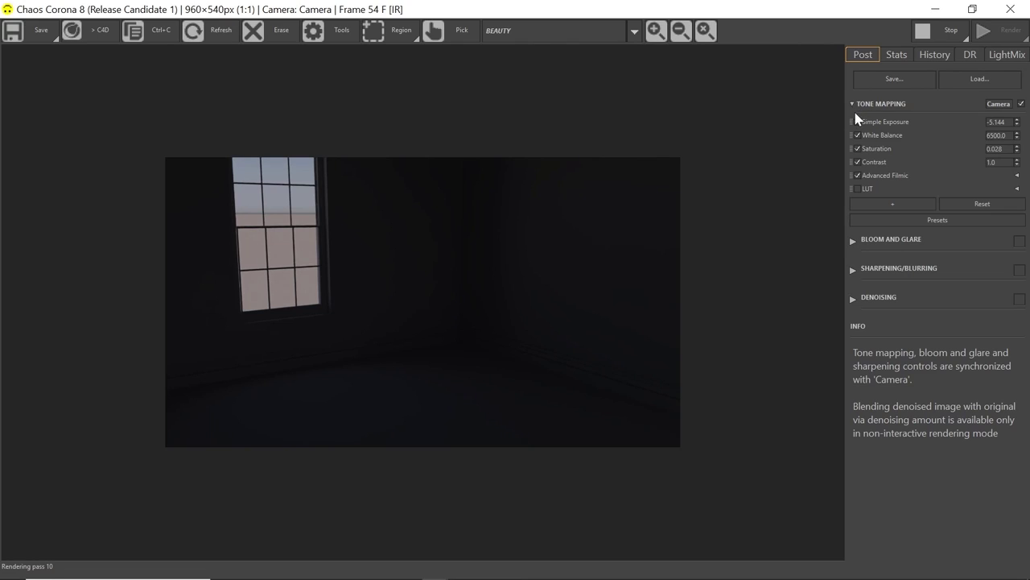
Raise the camera's Simple Exposure to -0.664 to brighten the interior, stop the render and minimize the VFB
left_click(998, 121)
left_click_drag(1020, 120, 1024, 68)
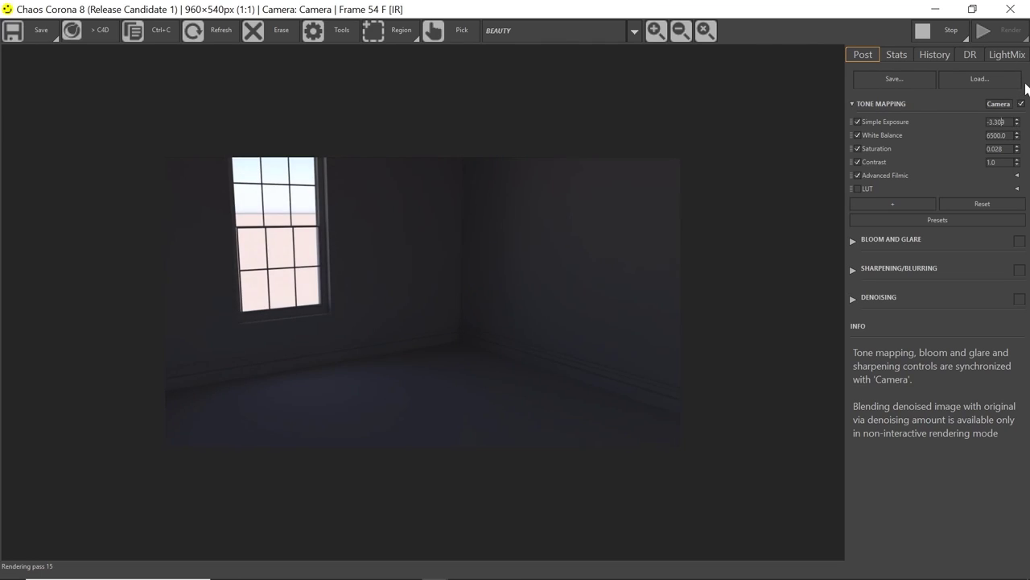
left_click_drag(1019, 122, 1024, 80)
left_click_drag(1019, 118, 1027, 32)
left_click_drag(1018, 121, 1020, 71)
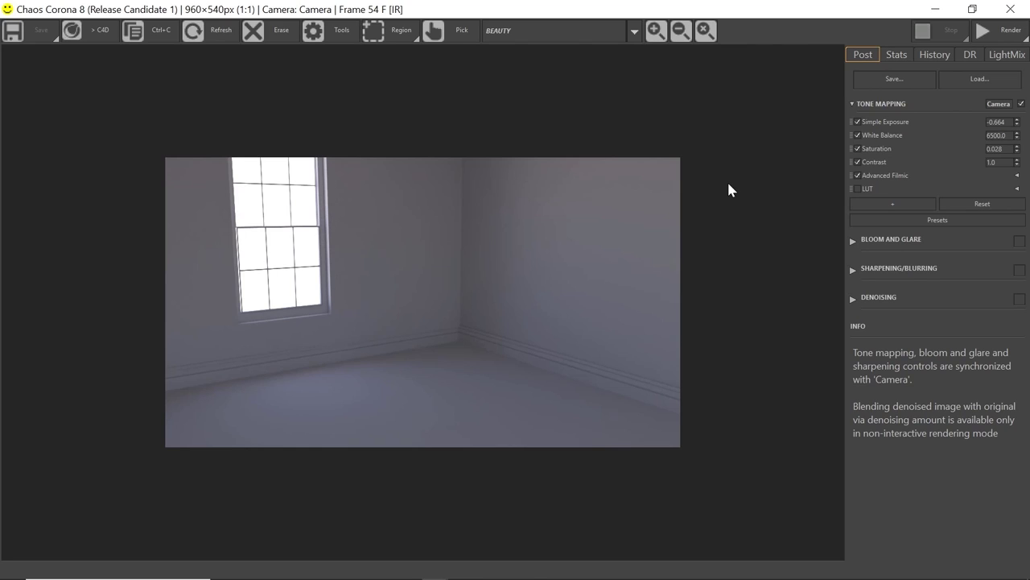
left_click(935, 10)
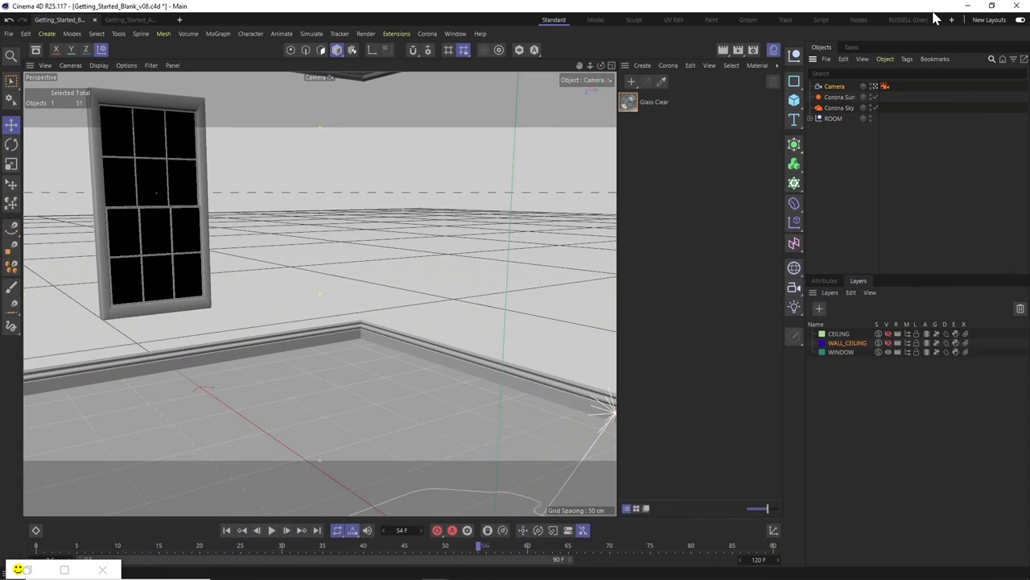
Open the Chaos Cosmos browser, maximize it and go to the Tables in the Furniture category of the 3D models
left_click(429, 34)
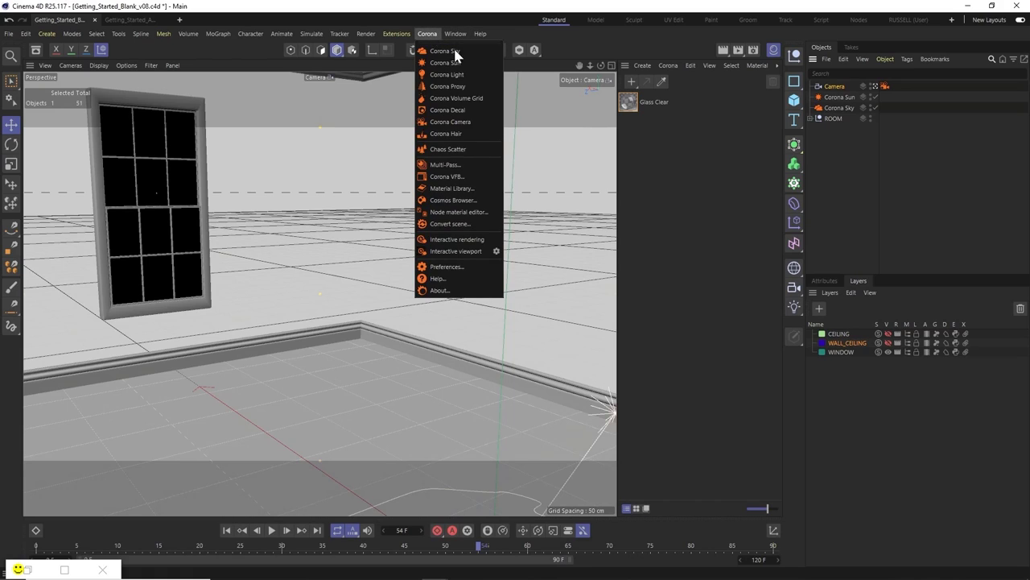
left_click(476, 201)
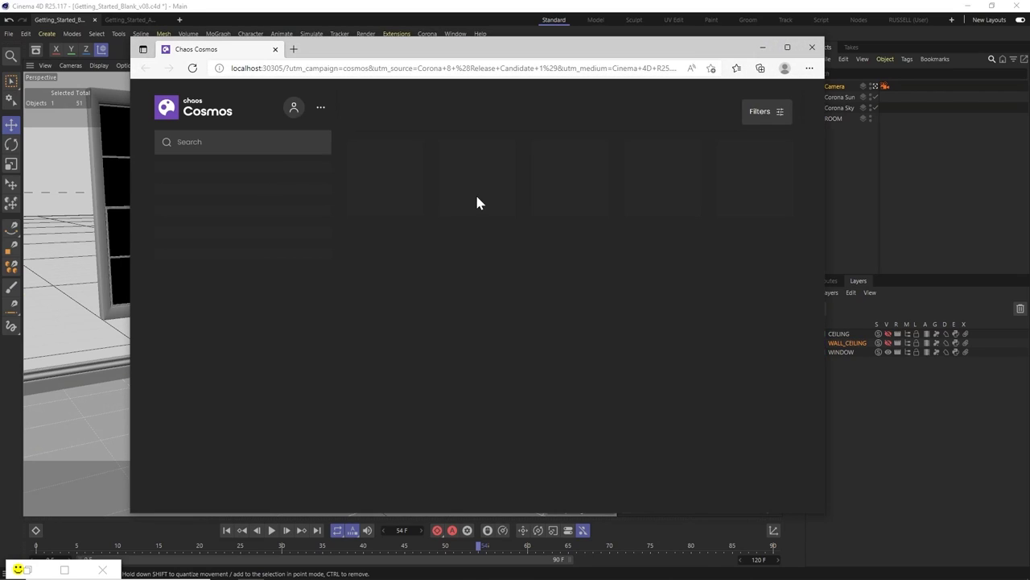
left_click(788, 49)
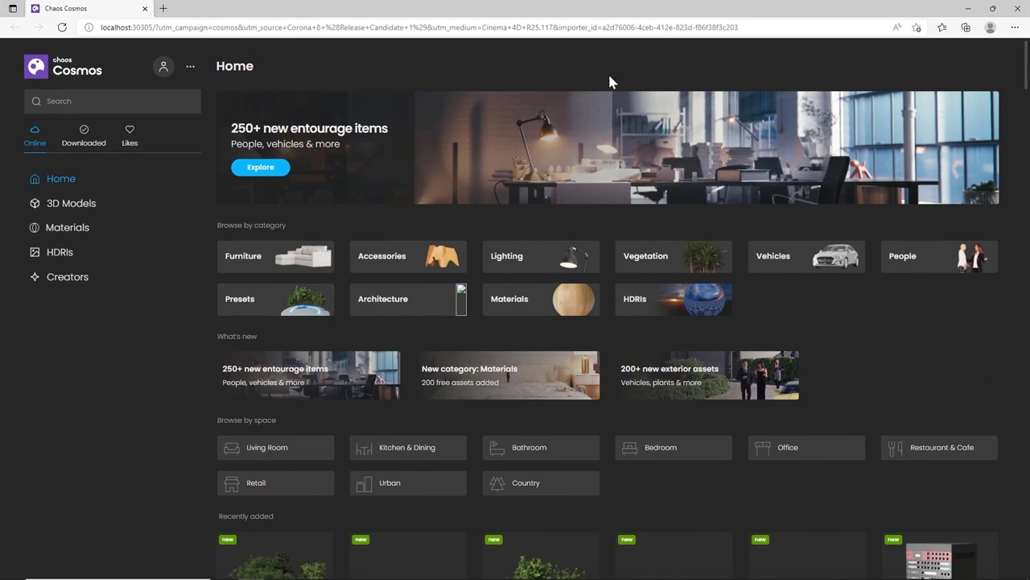
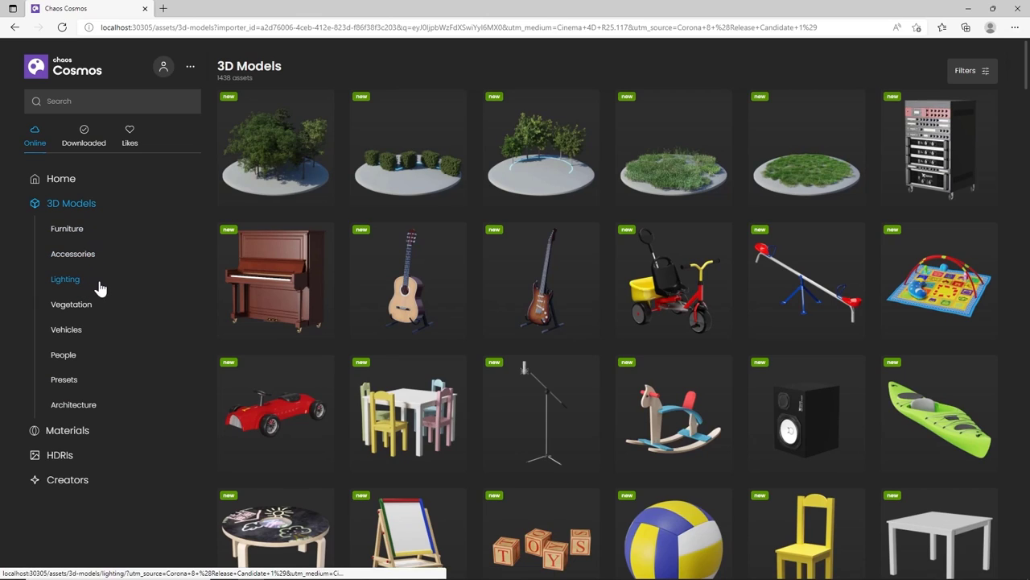
left_click(71, 232)
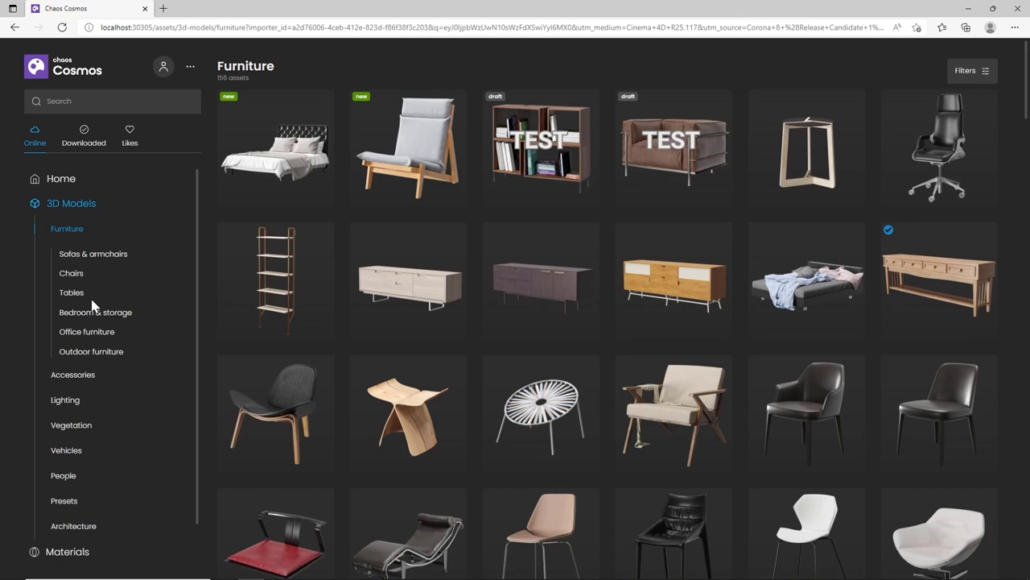
left_click(81, 294)
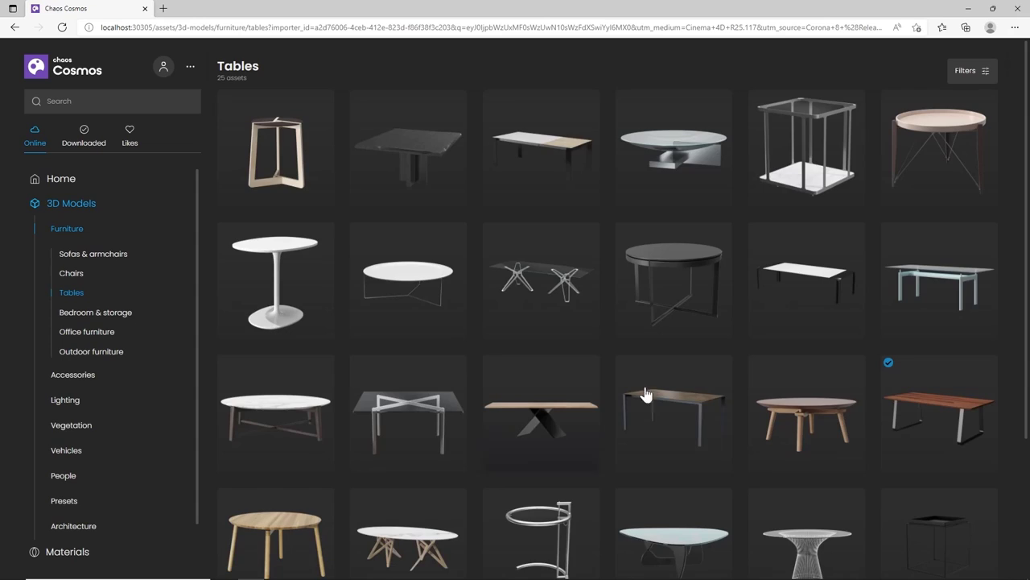
Import the Table Dining 005 model into the scene and minimize the Cosmos browser
scroll(845, 378, "down", 1)
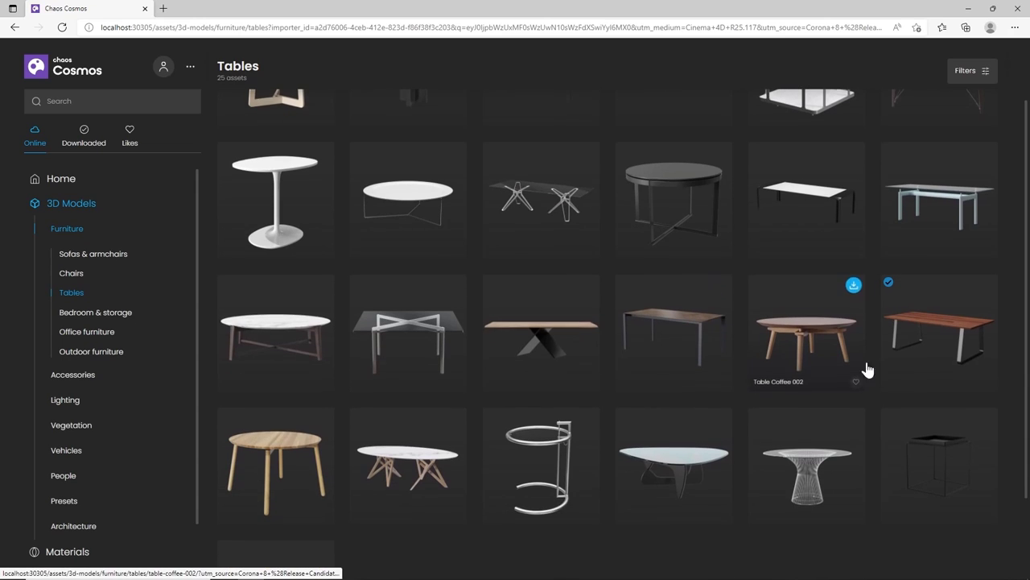
left_click(945, 347)
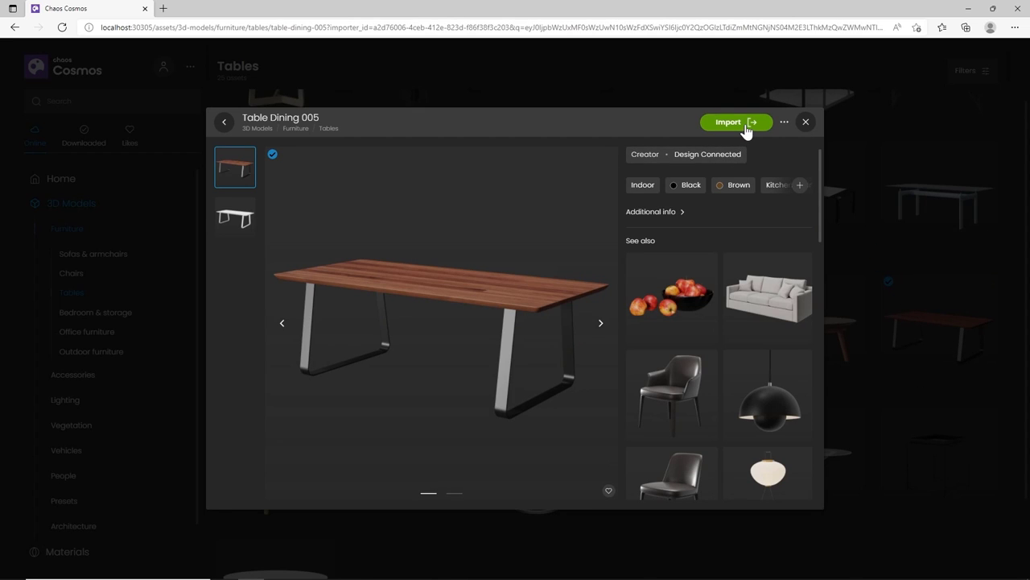
left_click(746, 127)
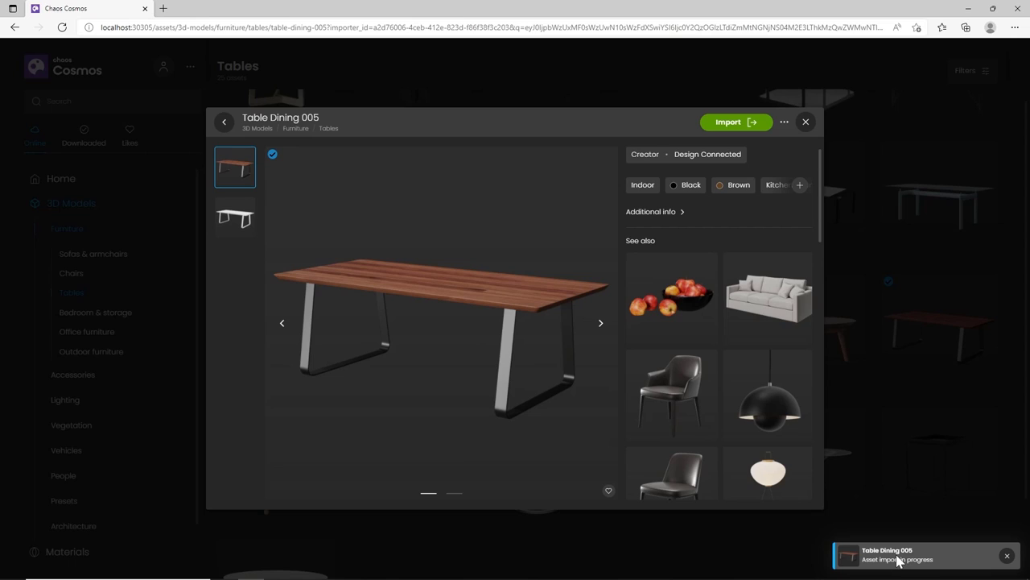
left_click(968, 8)
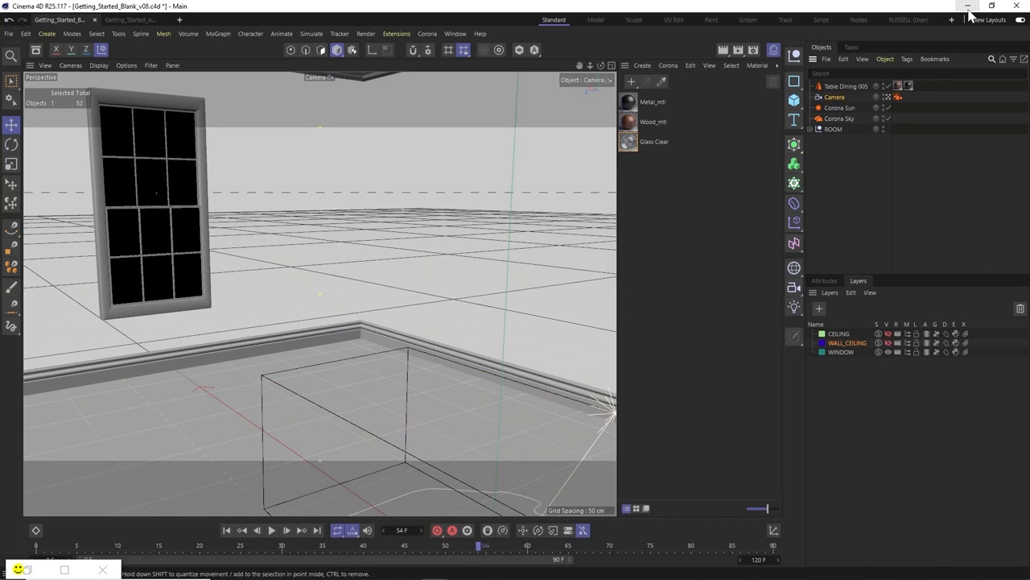
Select the imported table, leave the camera view to see it whole and show its proxy attributes
left_click(852, 85)
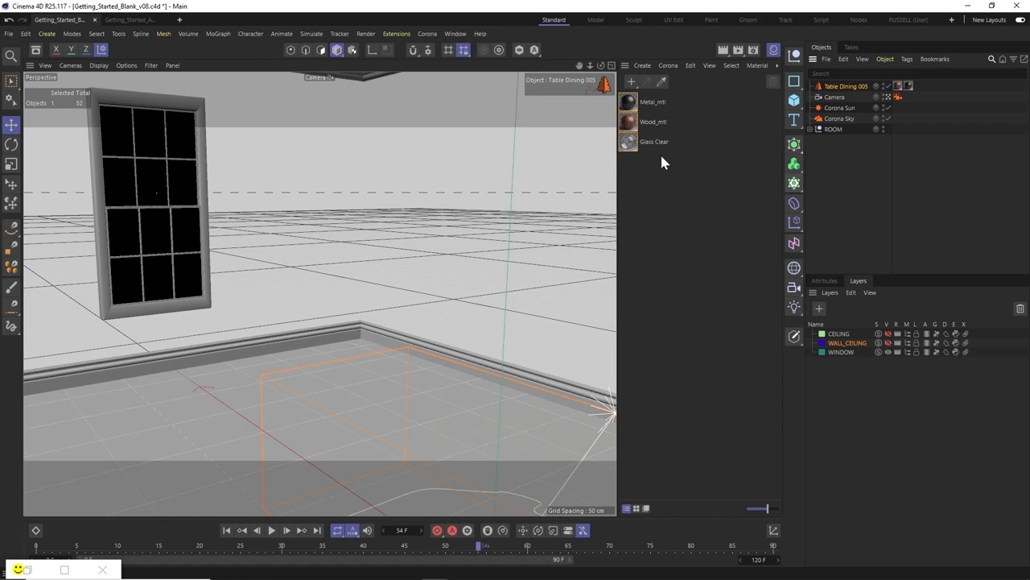
left_click(888, 96)
left_click_drag(402, 242, 445, 219, "alt")
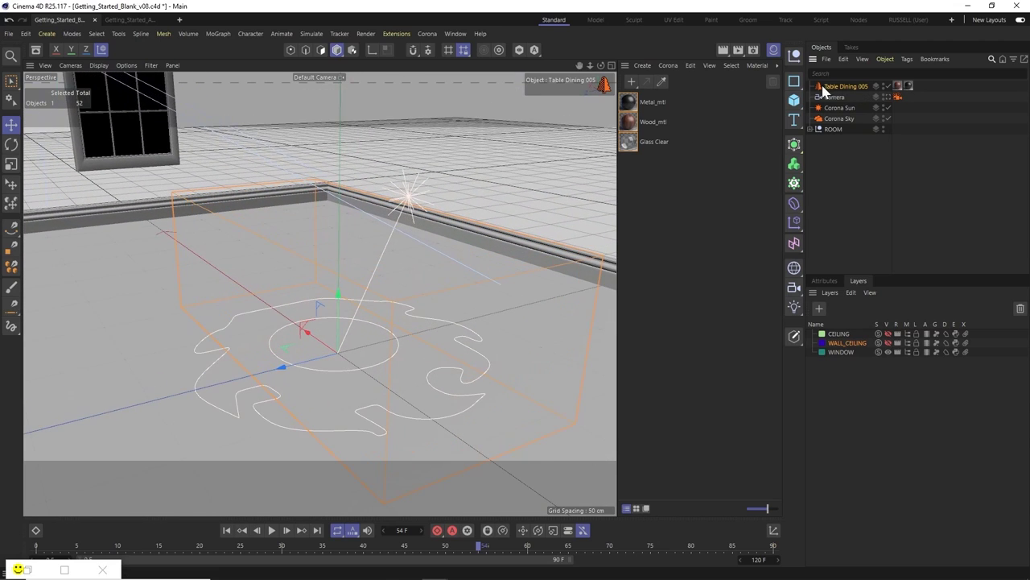
left_click(830, 280)
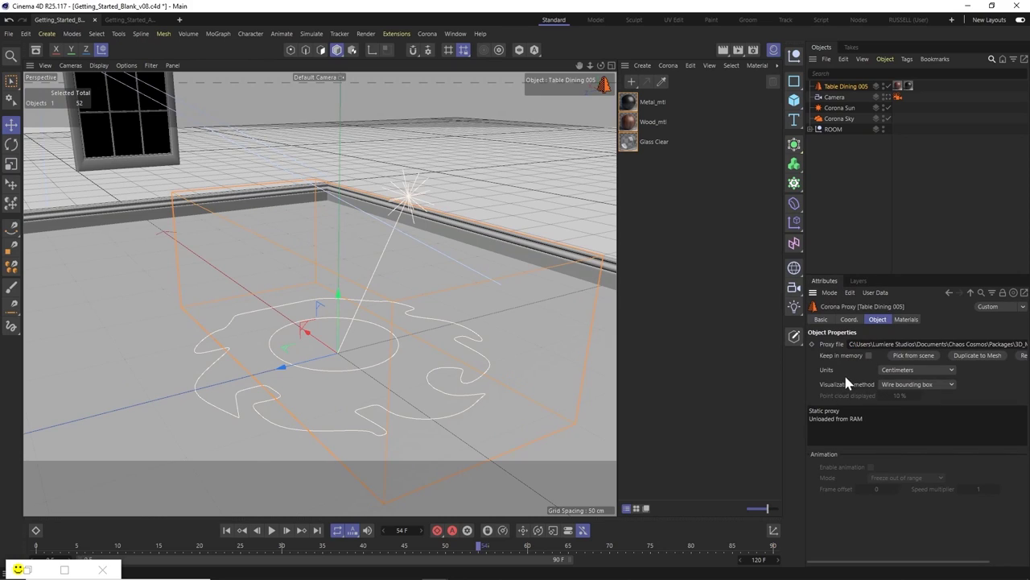
Try displaying the table proxy as a solid bounding box and as a point cloud with 56.6% of points displayed
left_click(908, 385)
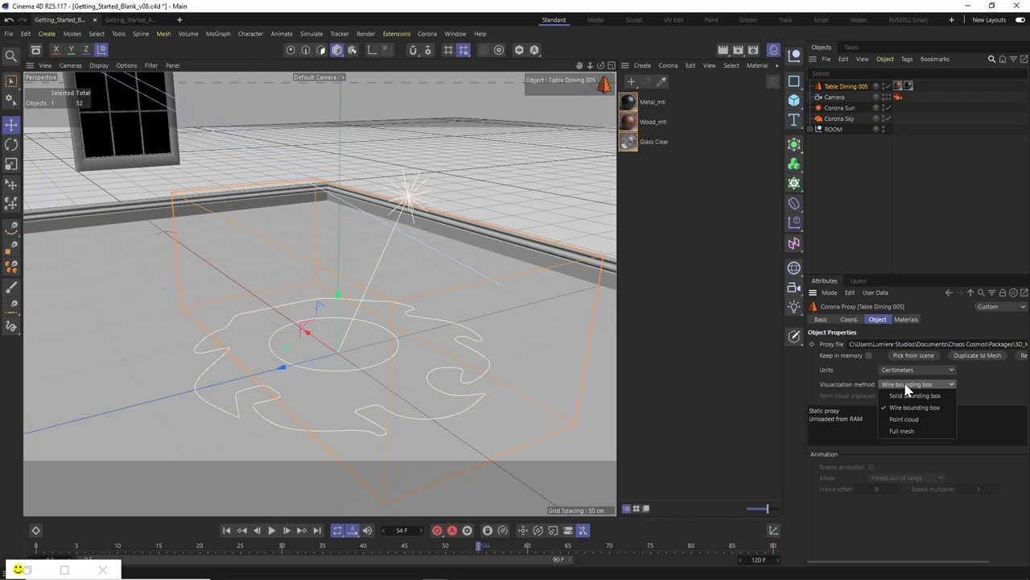
left_click(910, 395)
left_click(903, 386)
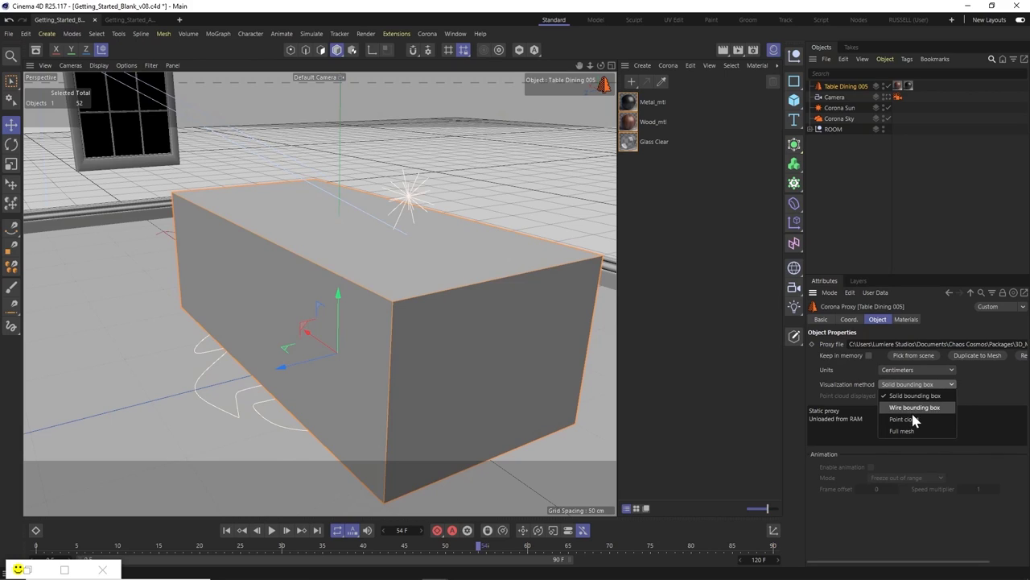
left_click(904, 418)
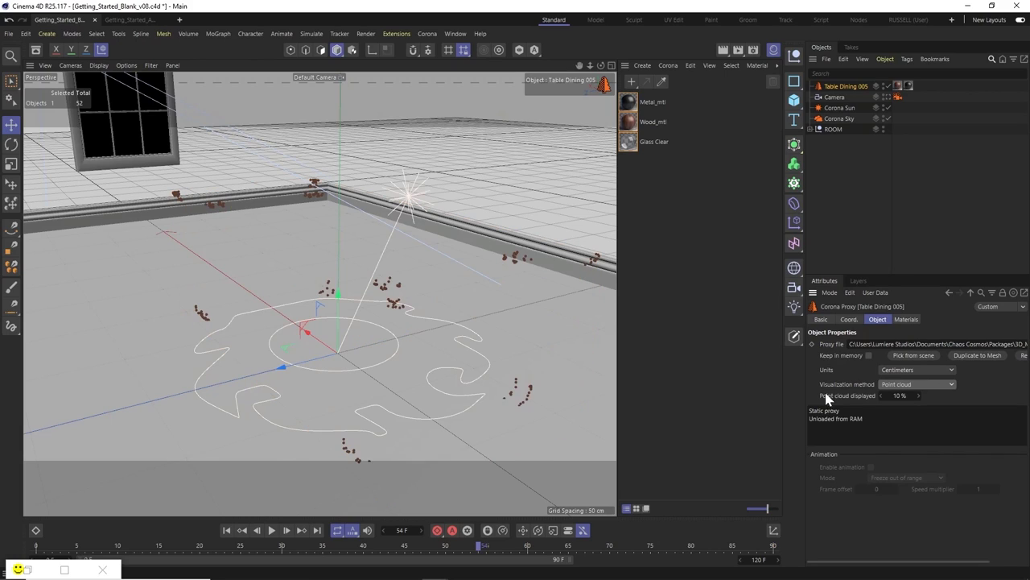
left_click_drag(851, 394, 866, 393)
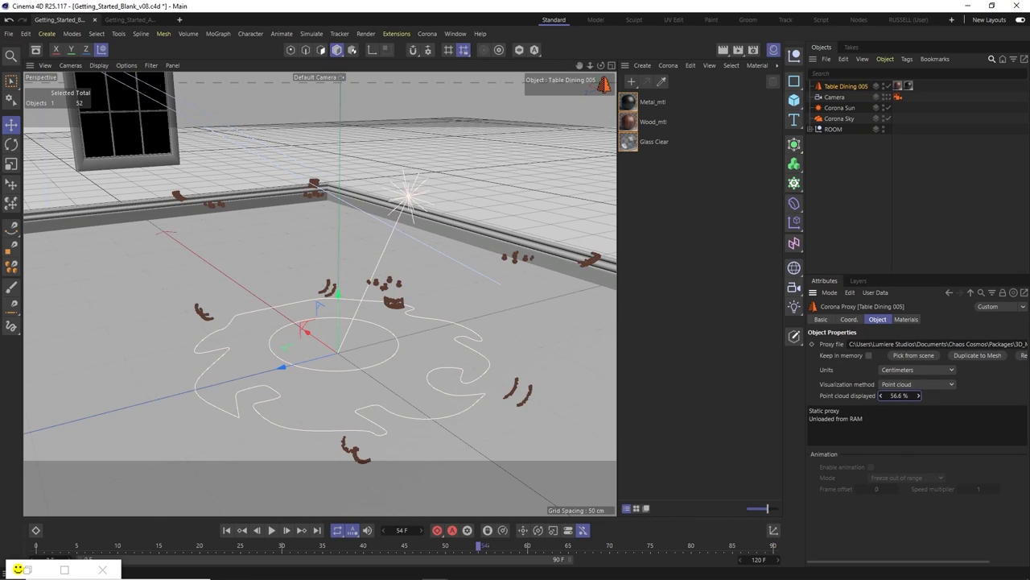
Set the table proxy's visualization method to Full mesh
left_click(930, 384)
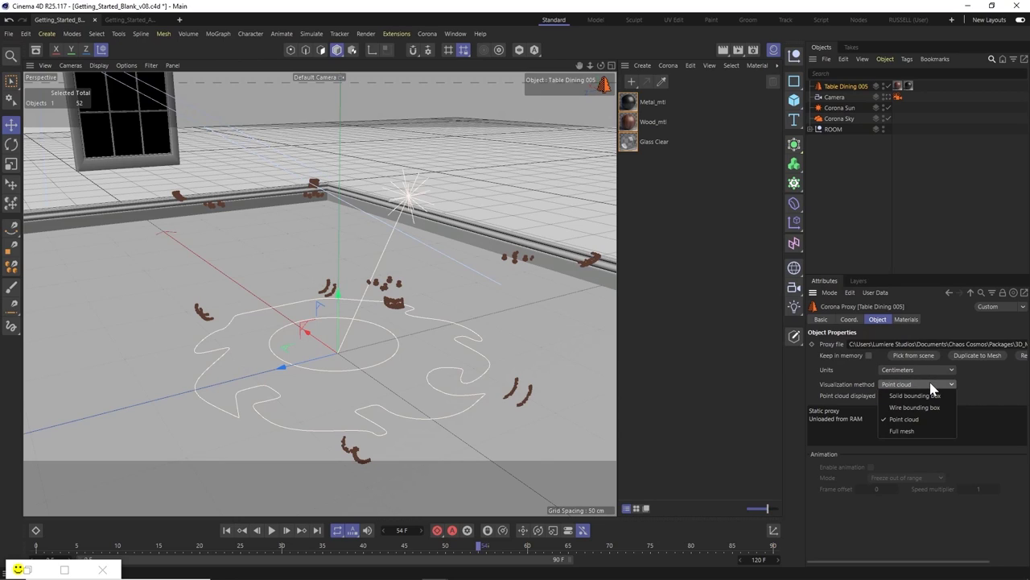
left_click(933, 431)
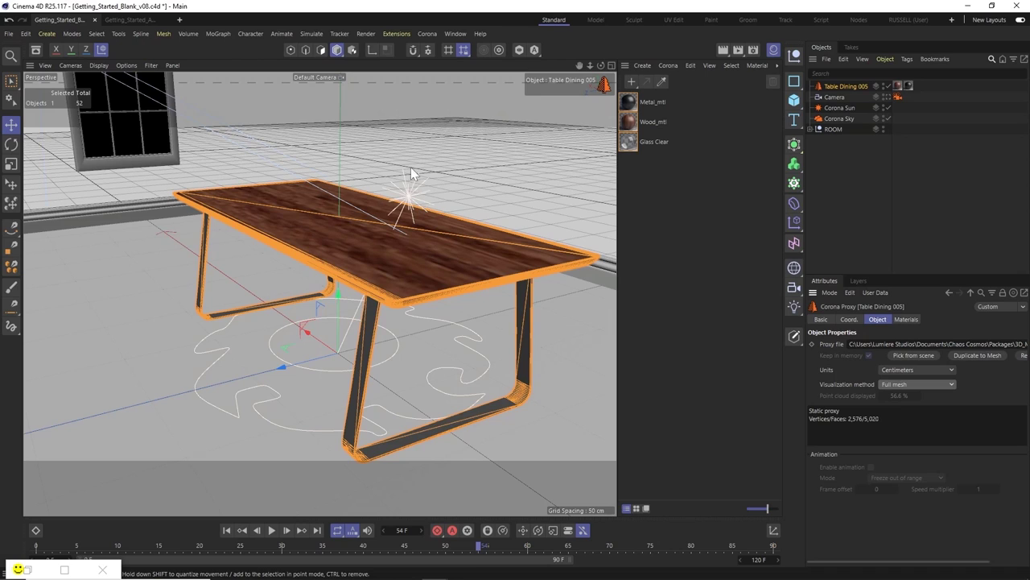
mouse_move(380, 181)
left_mouse_down("alt")
mouse_move(369, 208)
mouse_move(375, 195)
left_mouse_up("alt")
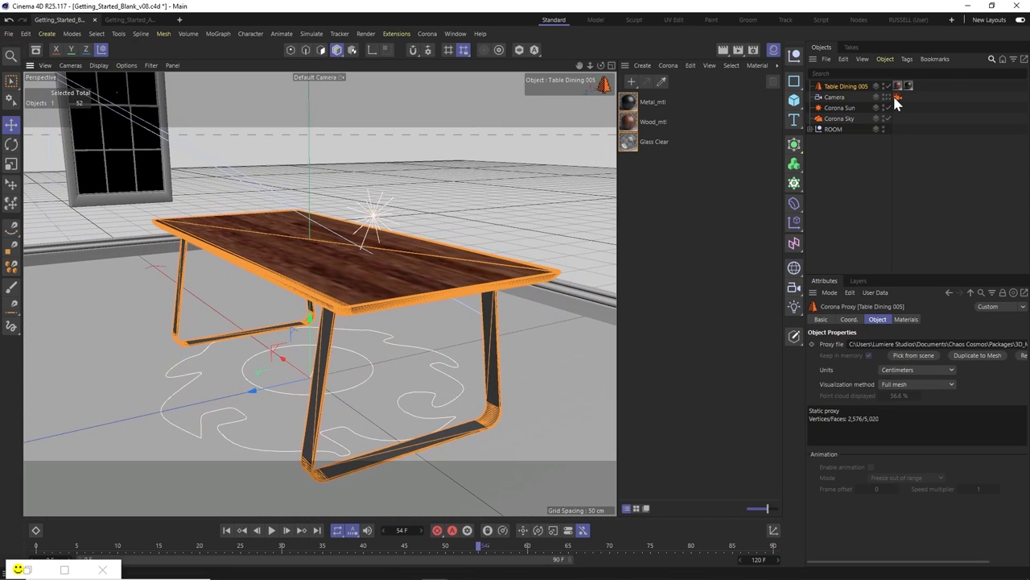
Return to the camera's view and reframe it from above on the dining table with the paned window behind
key("ctrl+shift+z")
left_click_drag(308, 311, 230, 247, "alt")
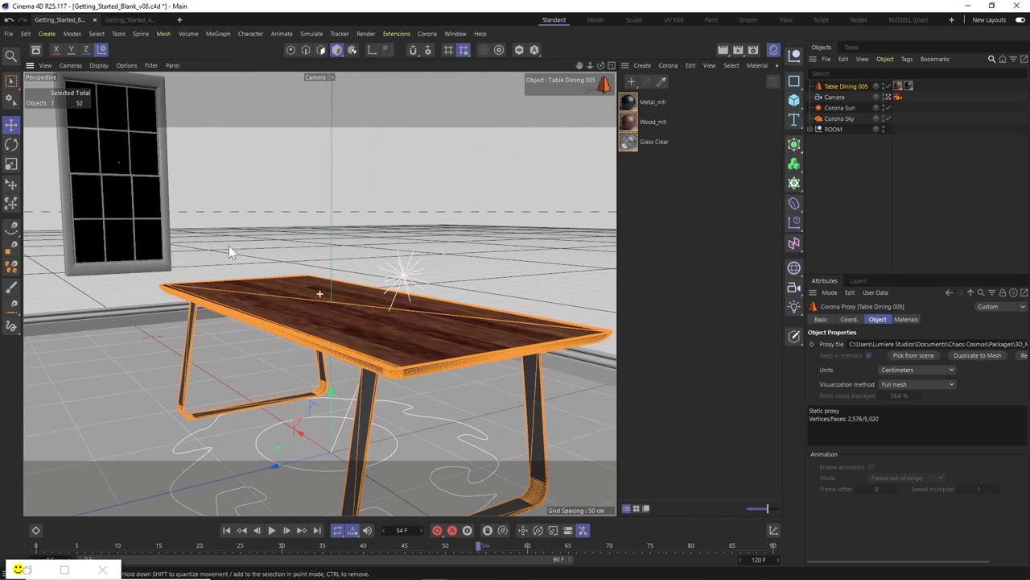
left_click_drag(292, 299, 285, 213, "alt")
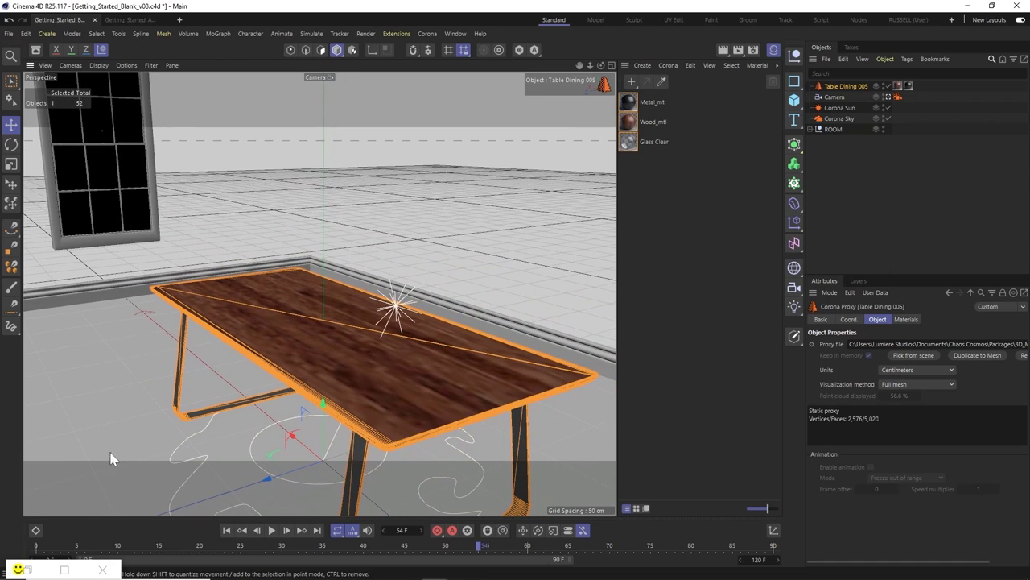
Run an interactive Corona render of the room with the dining table, stop it and return to the scene
left_click(26, 569)
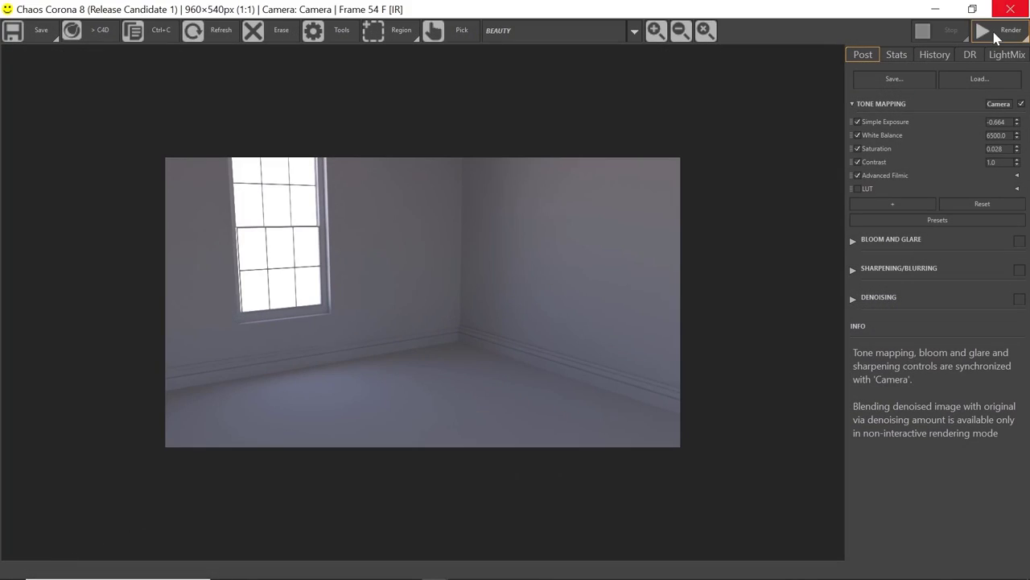
left_click(995, 32)
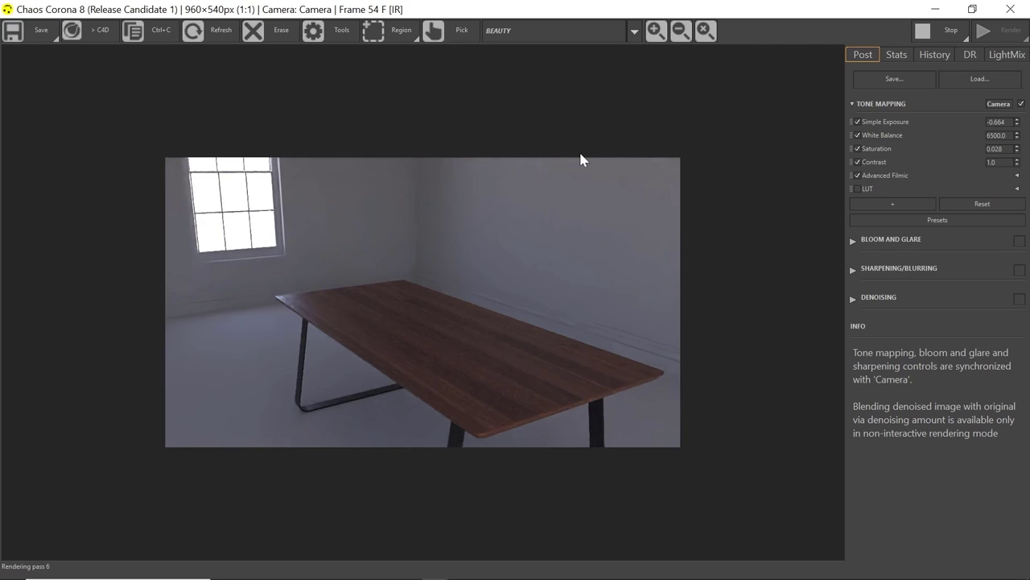
left_click(926, 32)
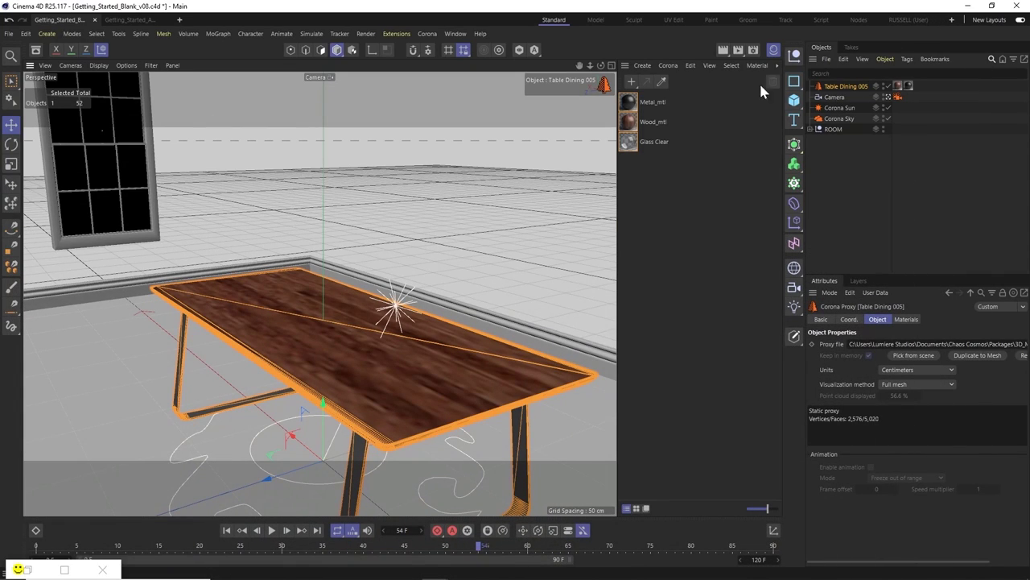
Open the Chaos Cosmos browser and show the Chairs category of the furniture models
left_click(427, 34)
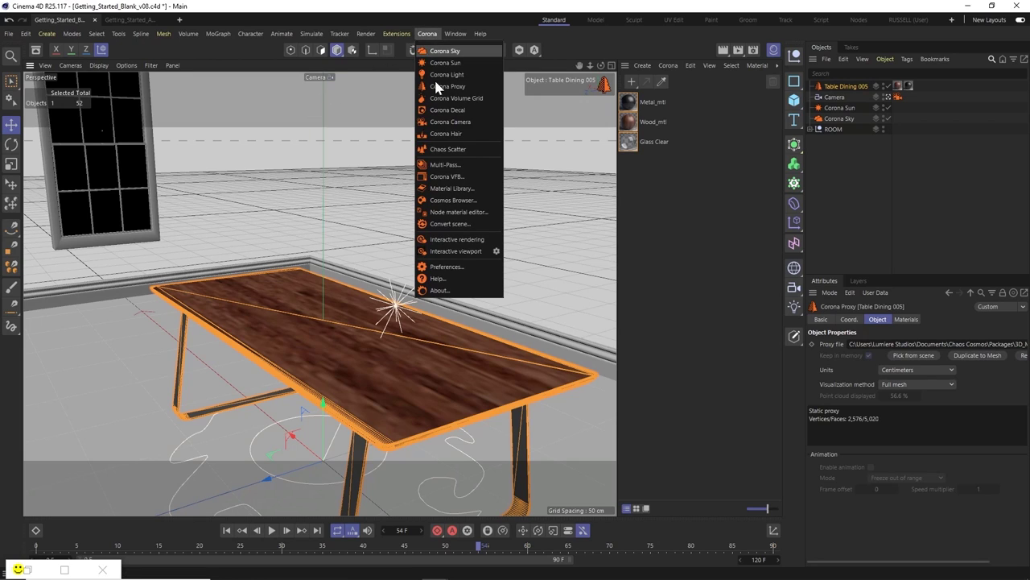
left_click(478, 200)
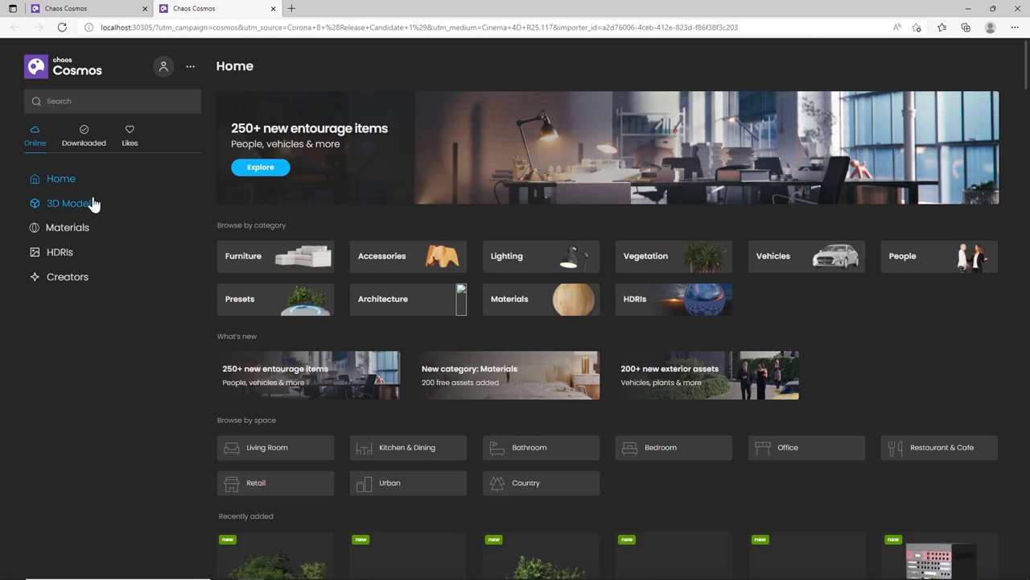
left_click(92, 205)
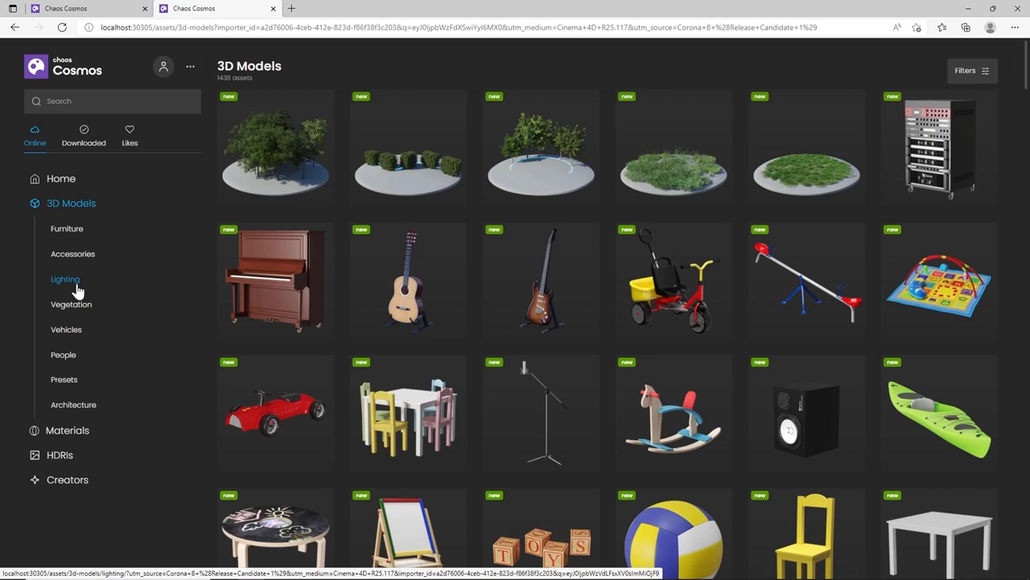
left_click(73, 229)
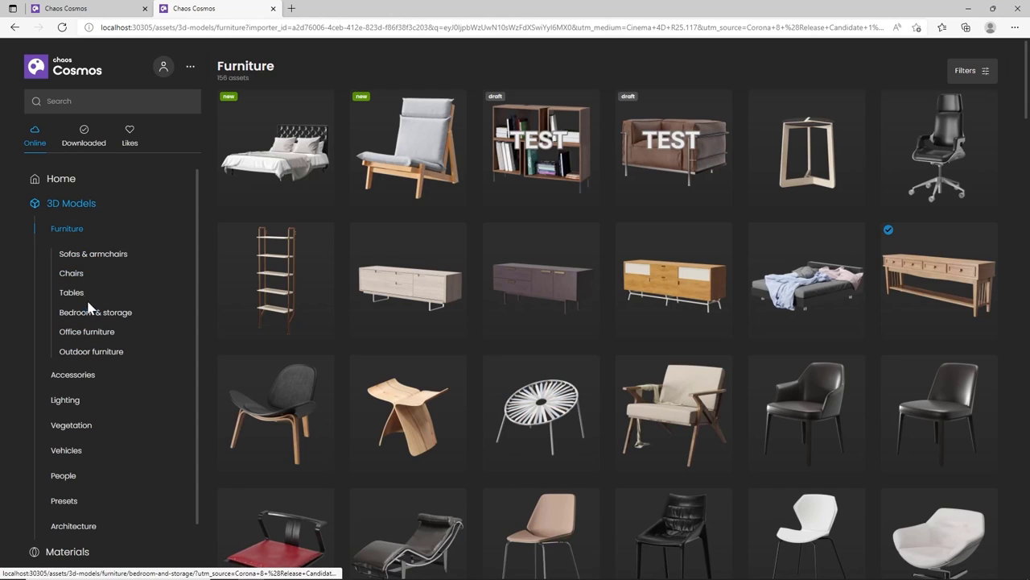
left_click(72, 274)
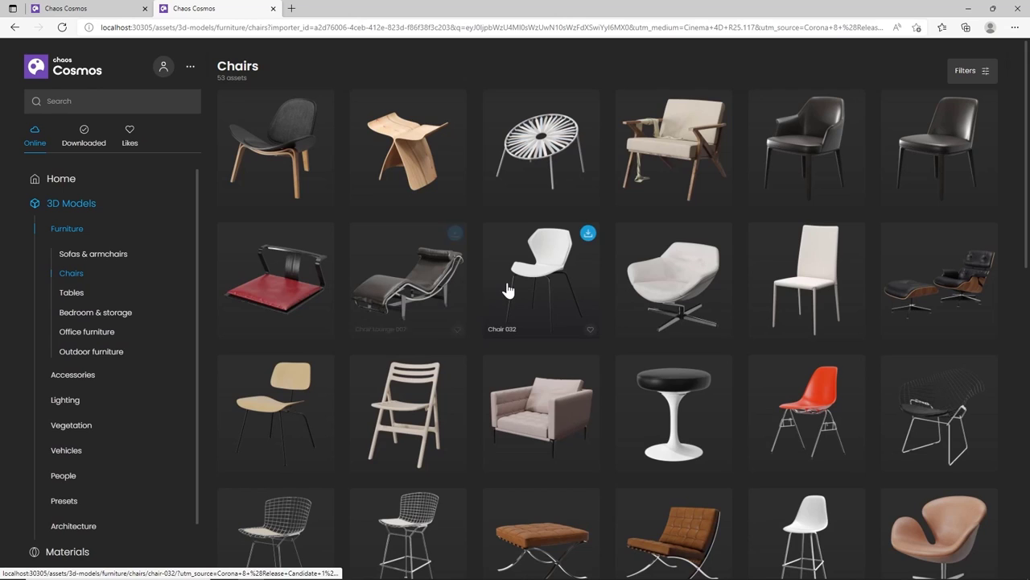
Find the wooden spindle-back Chair 025, download it and import it into the Cinema 4D scene
scroll(509, 291, "down", 3)
scroll(515, 292, "down", 3)
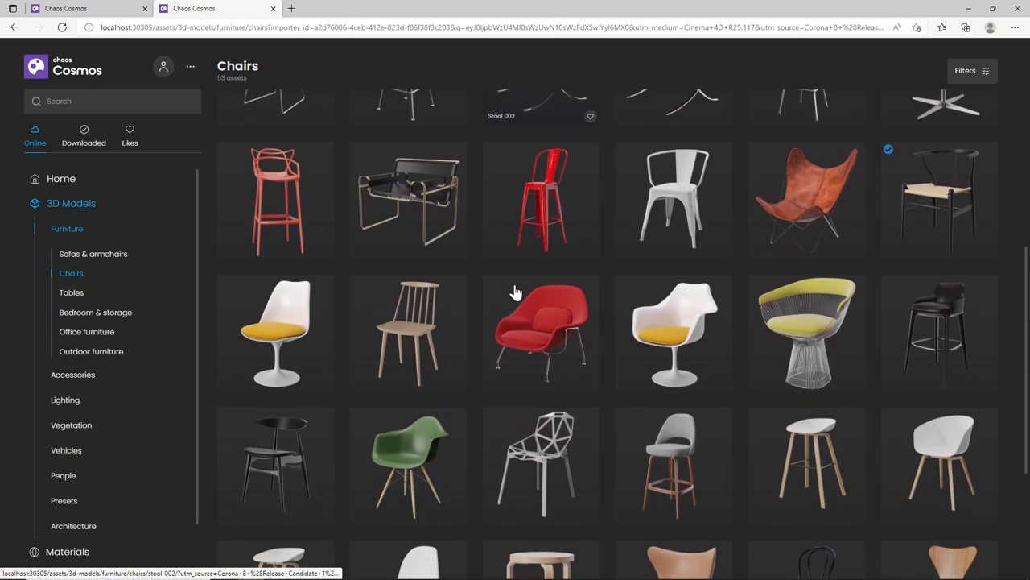
scroll(513, 291, "down", 3)
scroll(457, 233, "up", 1)
left_click(454, 198)
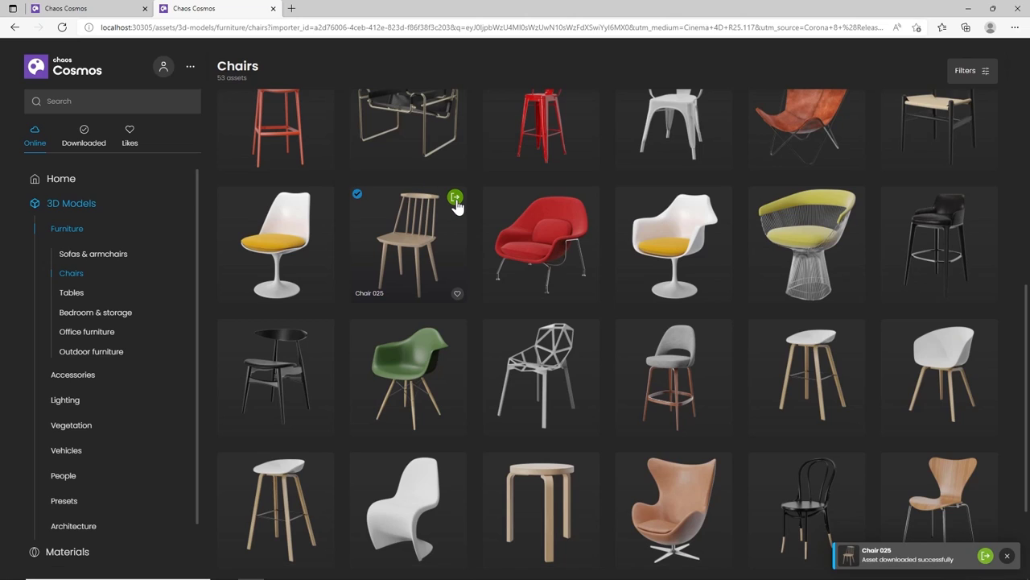
left_click(431, 217)
left_click(737, 123)
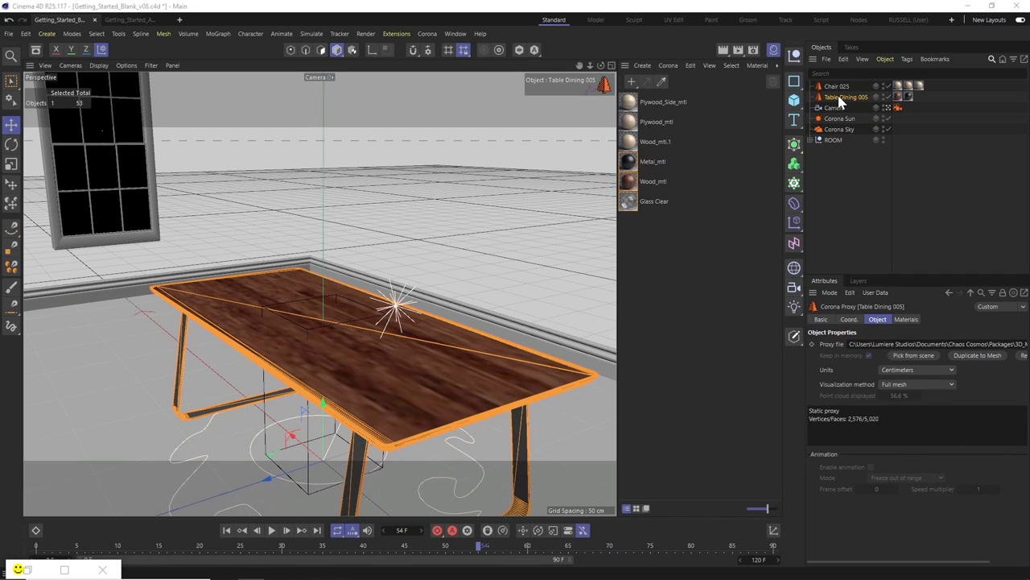
Display the Chair 025 proxy as Full mesh and move it from under the table to the table's window side
left_click(837, 87)
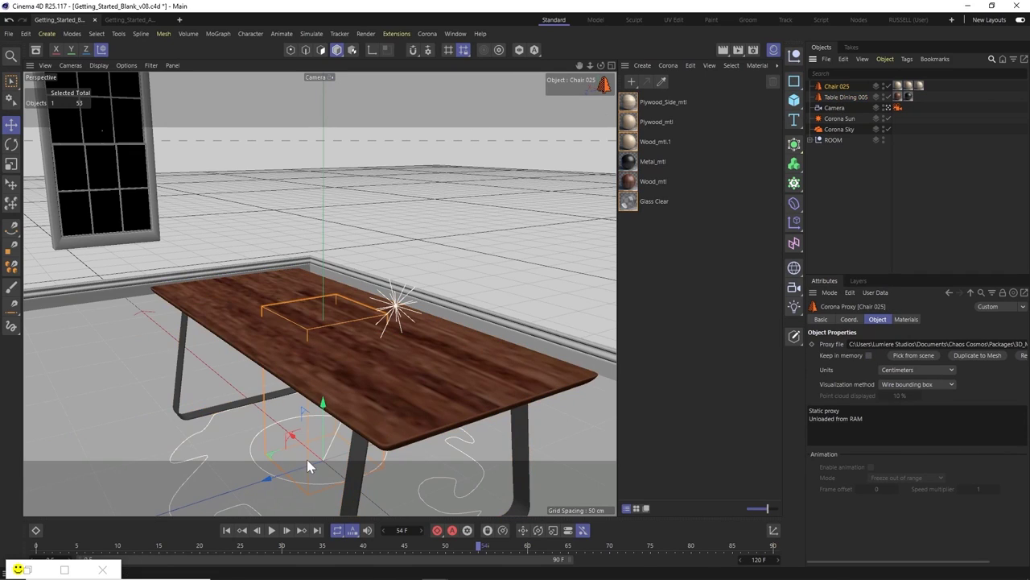
left_click(944, 384)
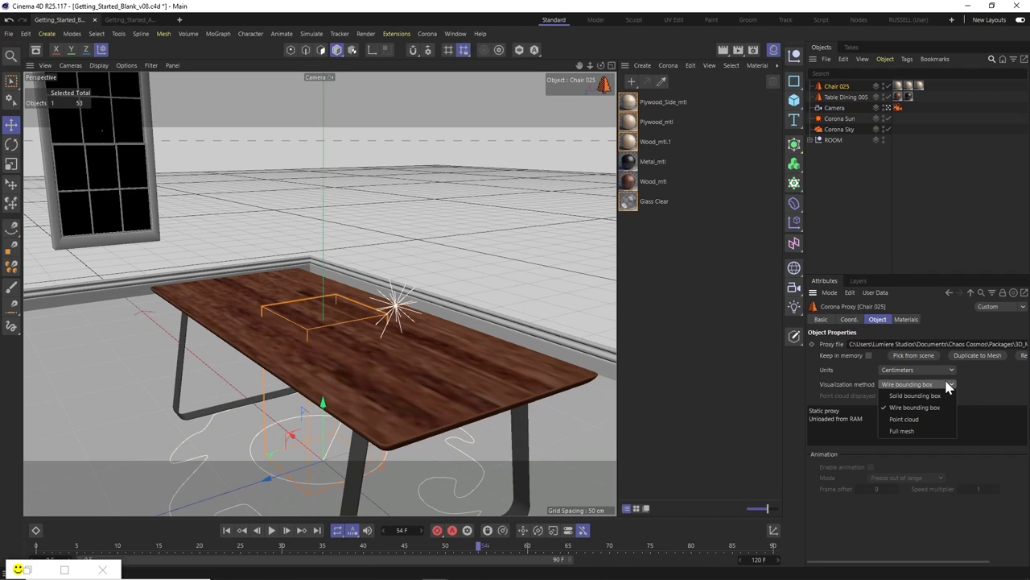
left_click(922, 427)
left_click_drag(339, 400, 122, 447)
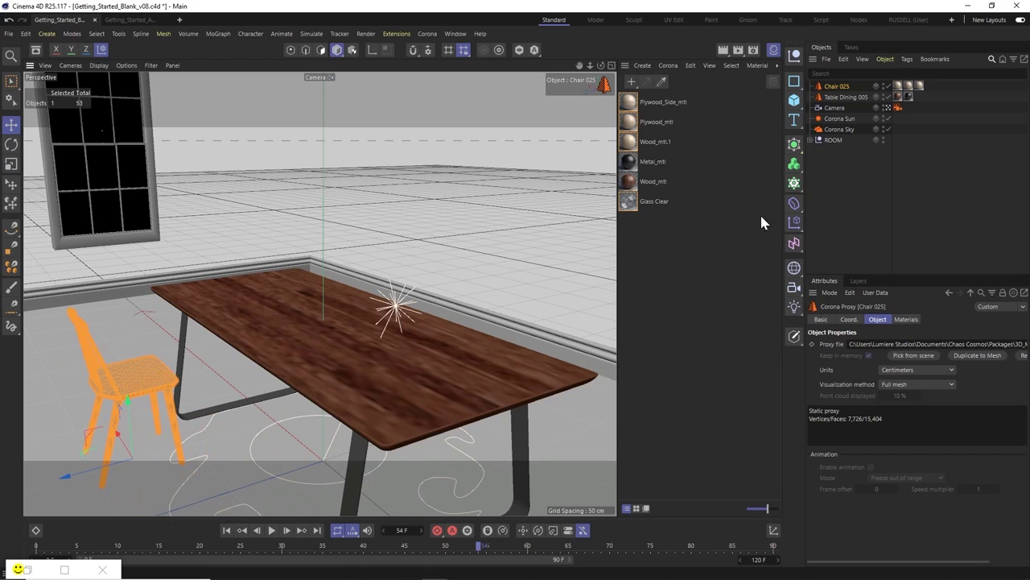
left_click(923, 208)
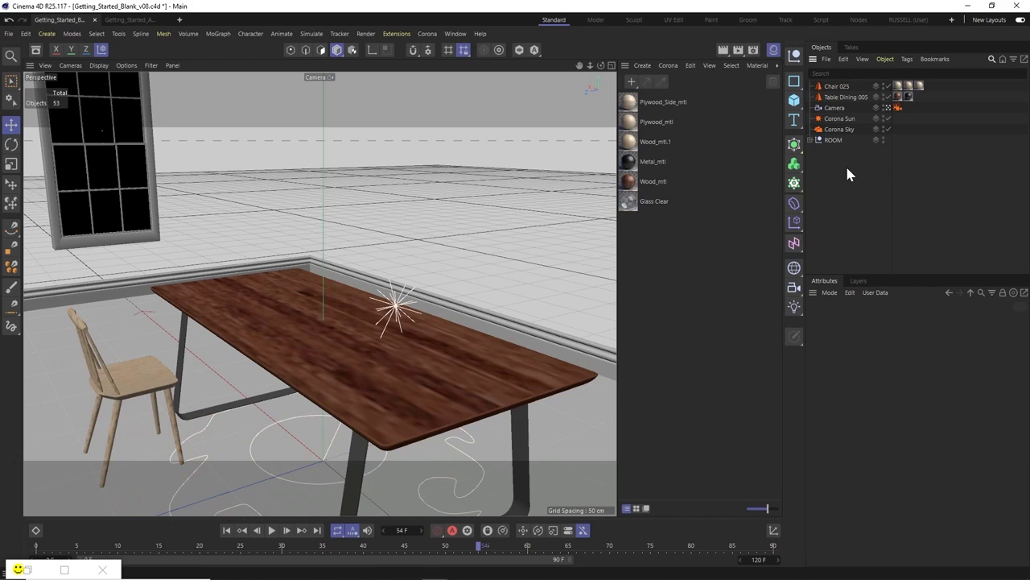
Run an interactive render to check the table with the new chair, then stop it and return to the scene
left_click(27, 569)
left_click(987, 30)
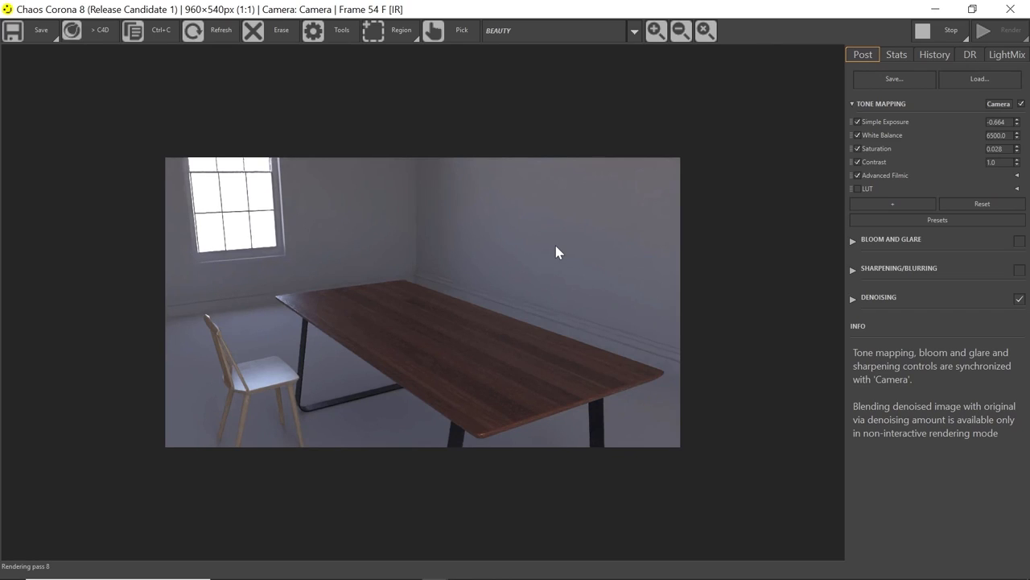
left_click(947, 32)
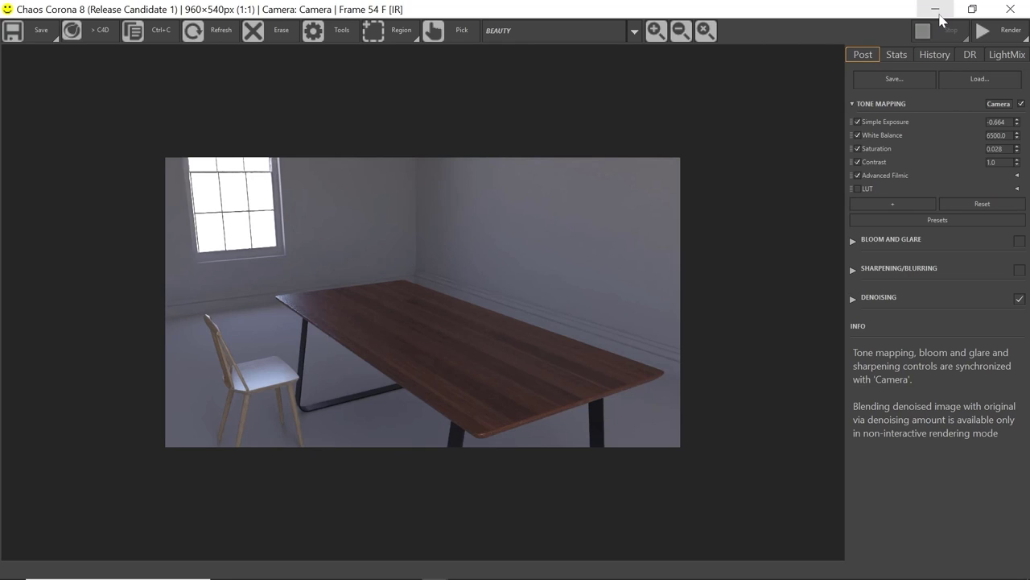
left_click(941, 14)
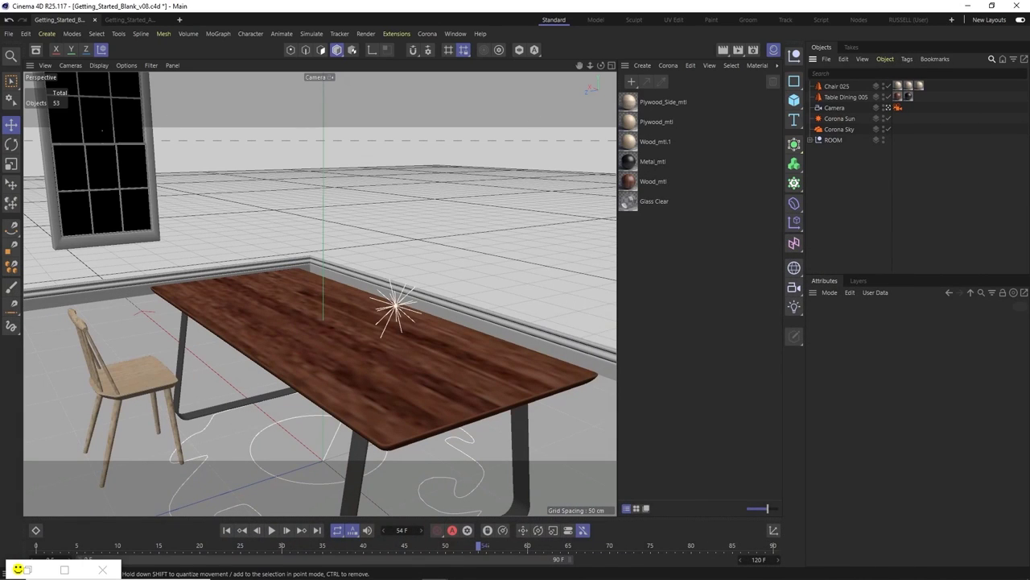
Switch back to the Chaos Cosmos browser, close the Chair 025 details and show the HDRIs category
key("alt+Tab")
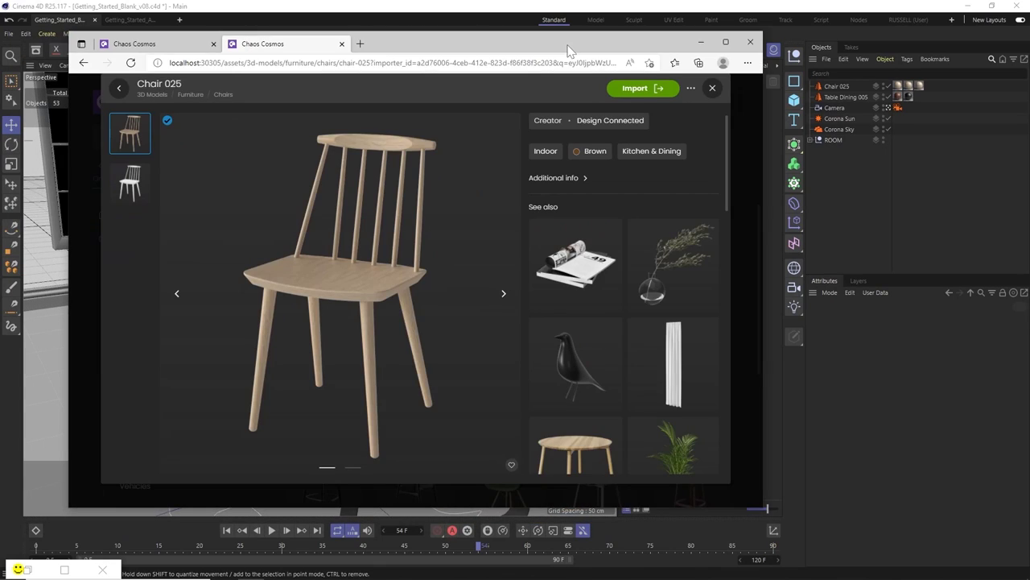
double_click(568, 50)
left_click(807, 122)
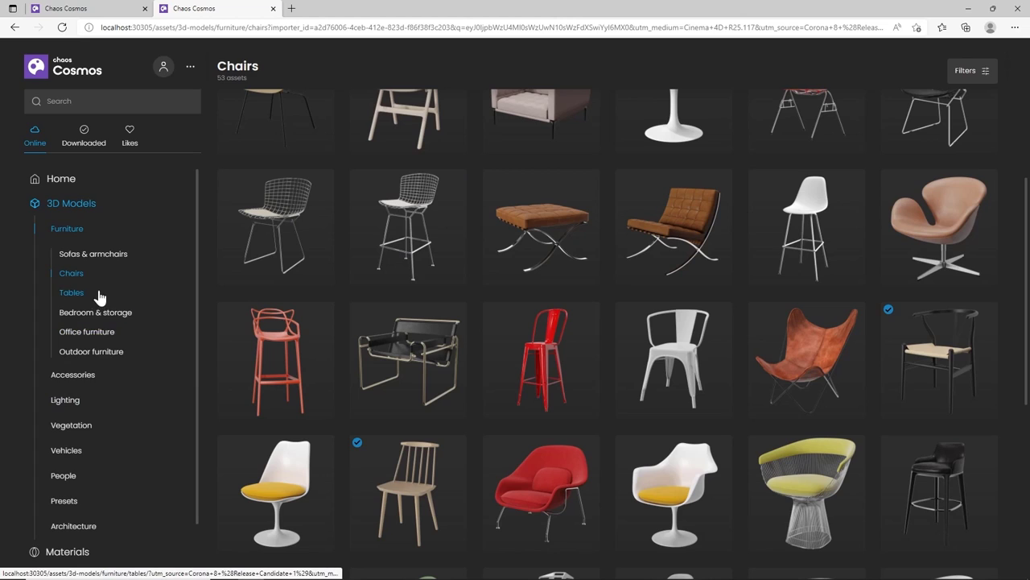
scroll(99, 296, "down", 1)
left_click(66, 527)
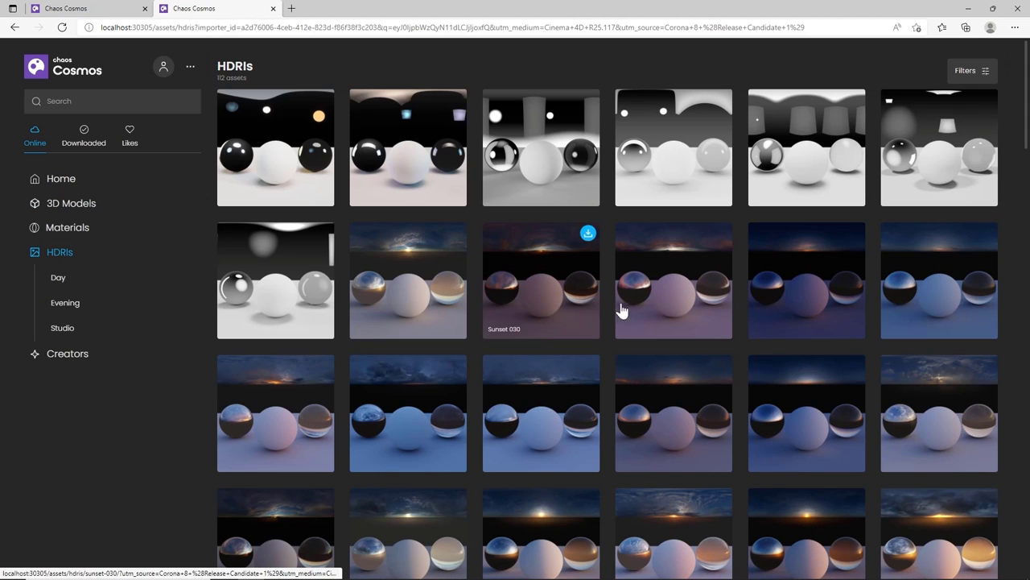
Find the cloudy daylight HDRI Day 034, download it, import it and return to the Cinema 4D scene
scroll(738, 295, "down", 3)
scroll(738, 294, "down", 4)
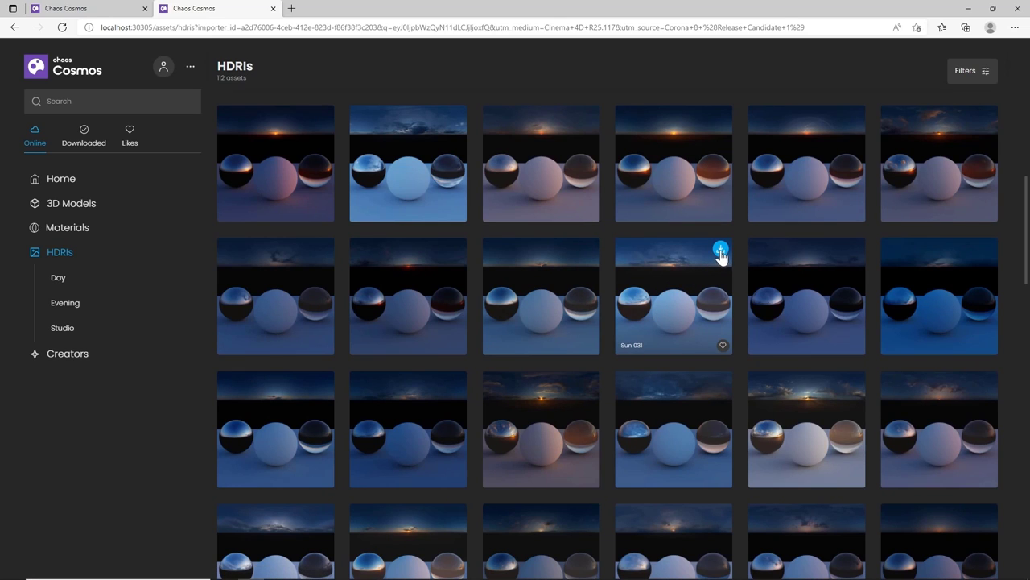
scroll(701, 279, "down", 8)
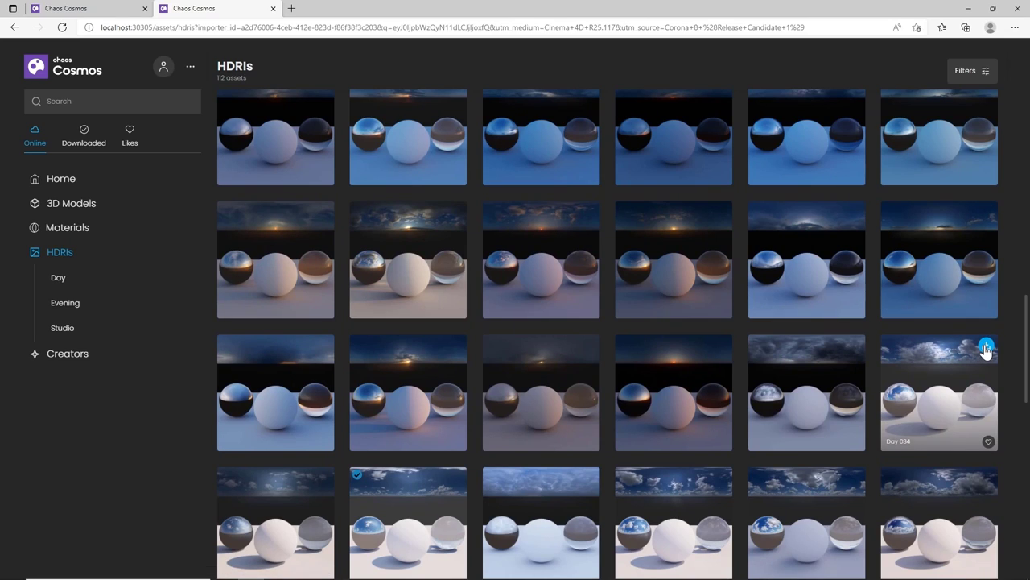
left_click(986, 347)
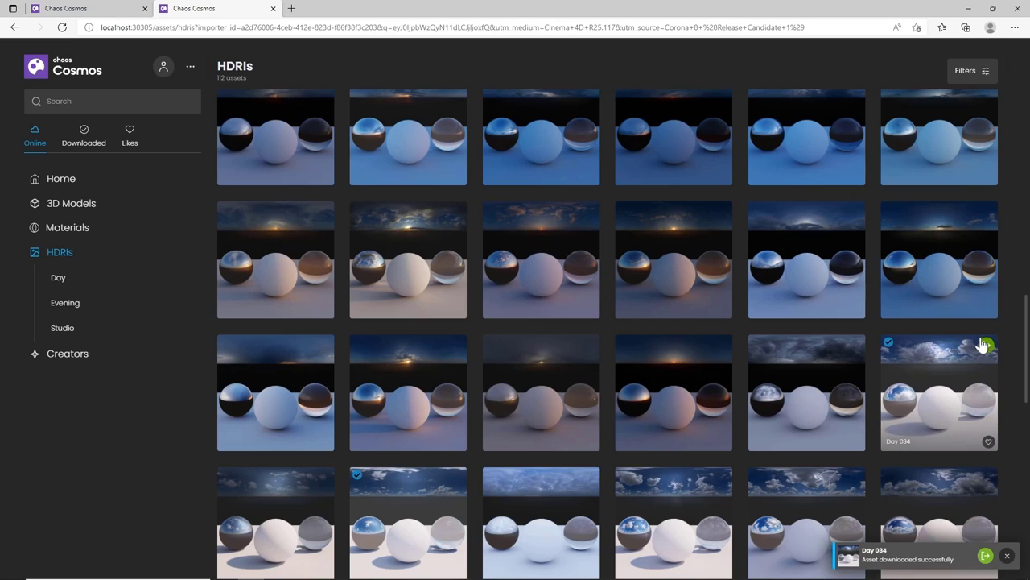
left_click(987, 348)
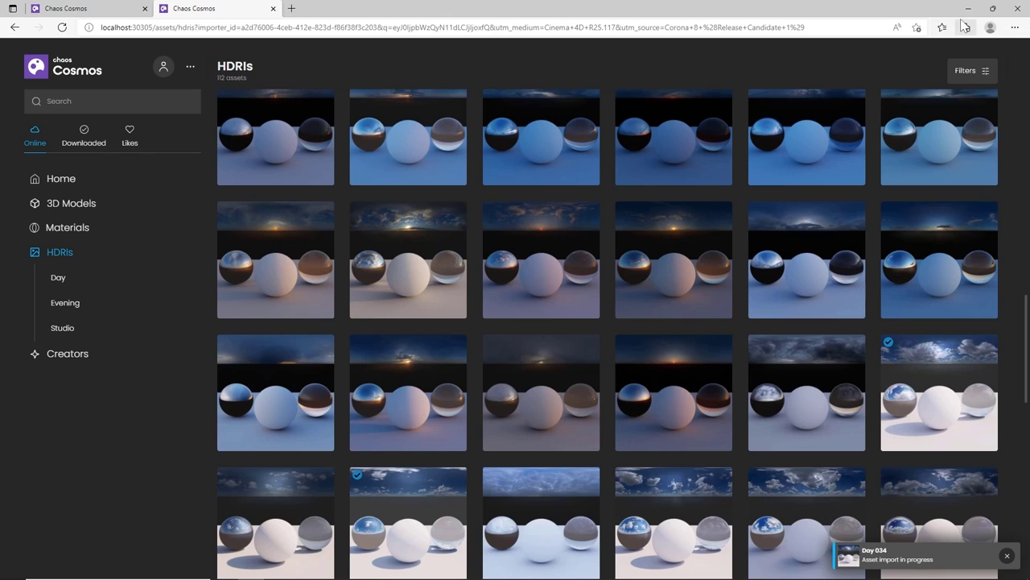
double_click(920, 16)
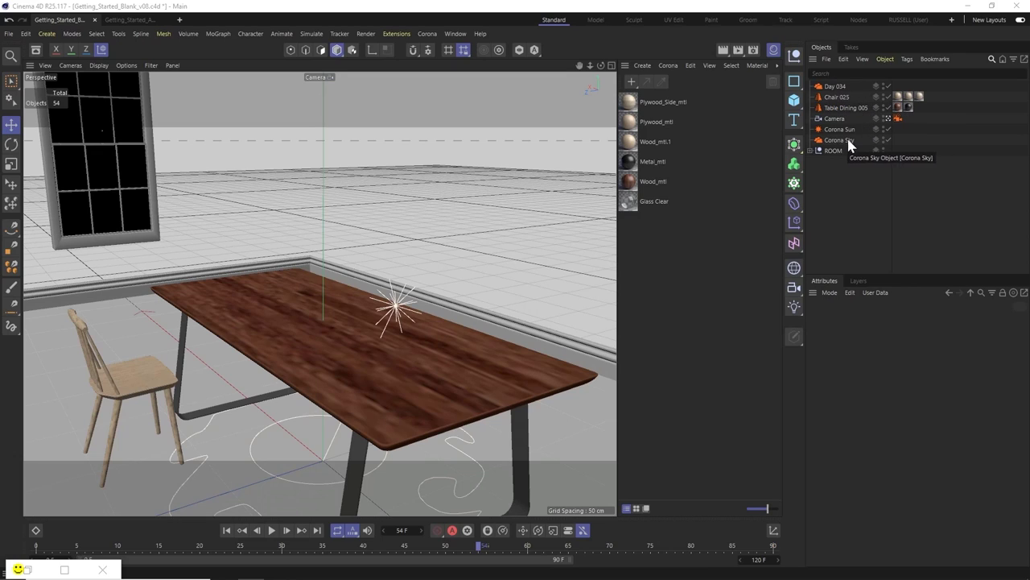
Show the Day 034 sky's attributes and disable the Corona Sun and Corona Sky objects
left_click(834, 86)
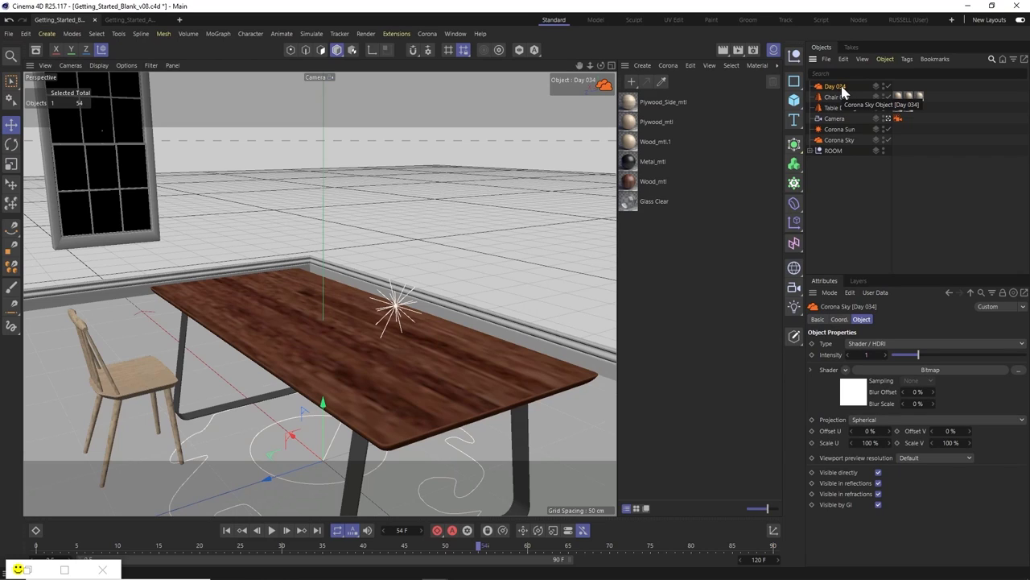
left_click(888, 130)
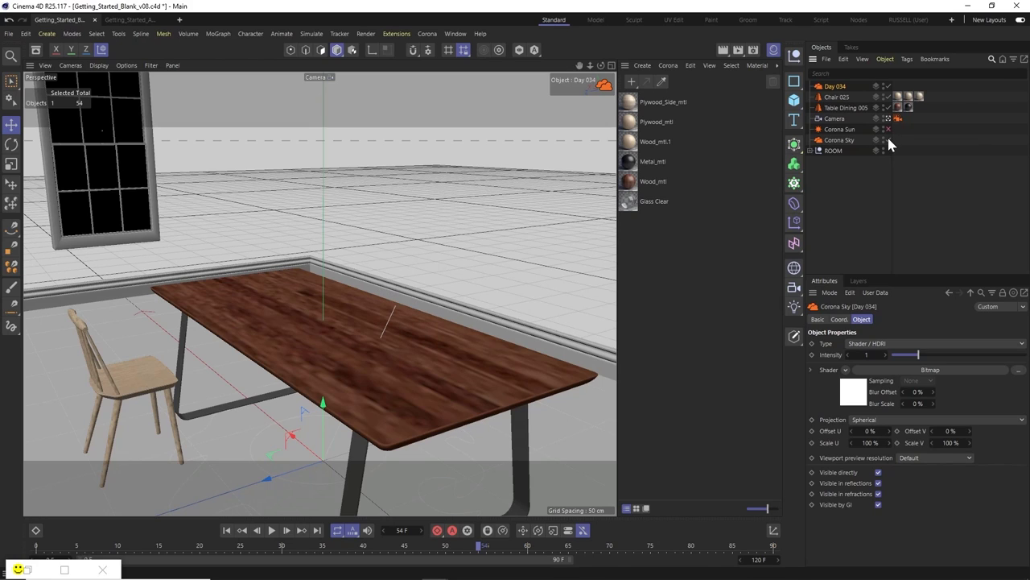
left_click(888, 140)
Render the HDRI-lit room interactively, lower the Simple Exposure to -1.019, then stop the render and return to the scene
left_click(32, 569)
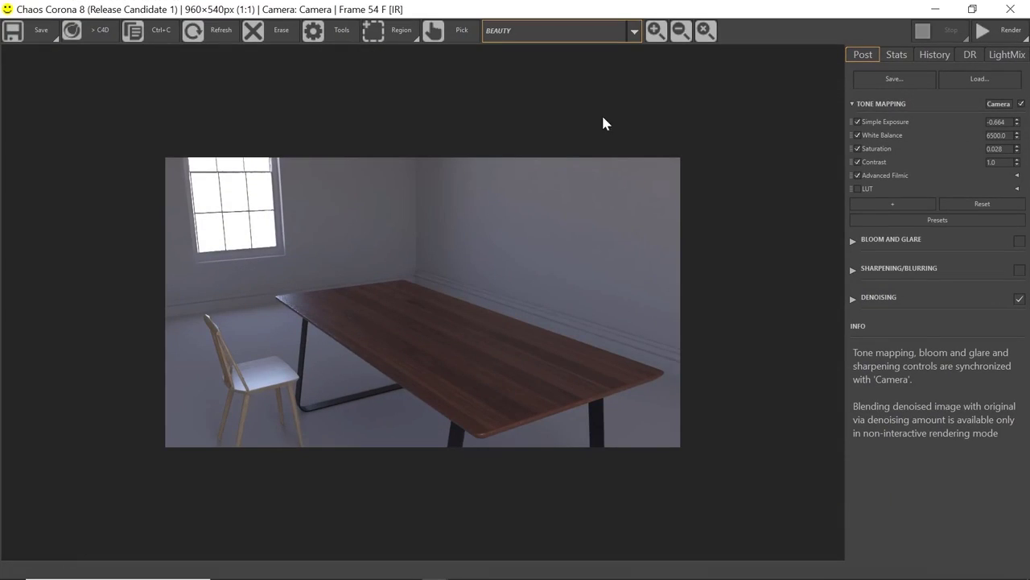
left_click(989, 32)
left_click(998, 51)
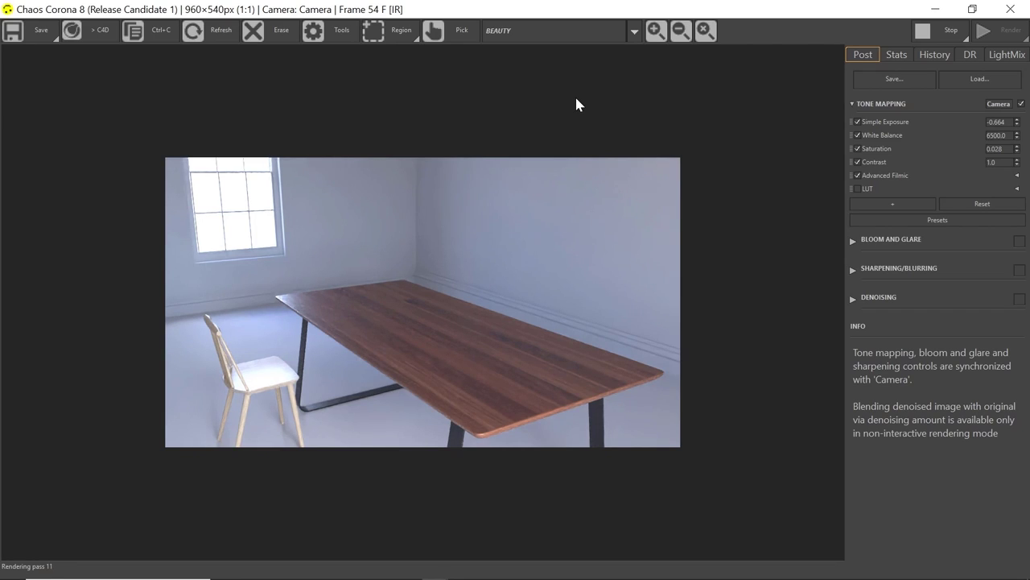
left_click_drag(1018, 121, 1013, 167)
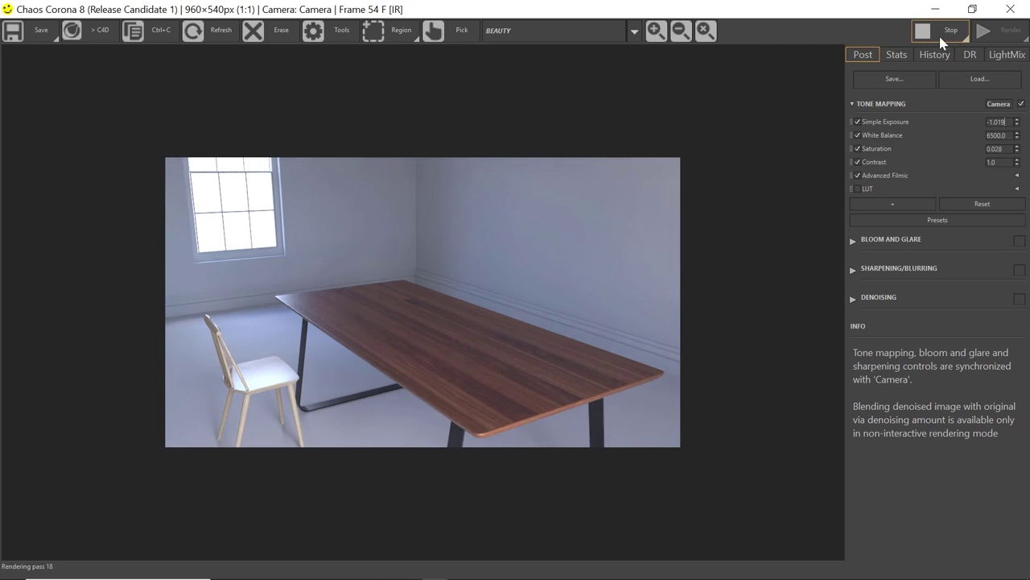
left_click(947, 35)
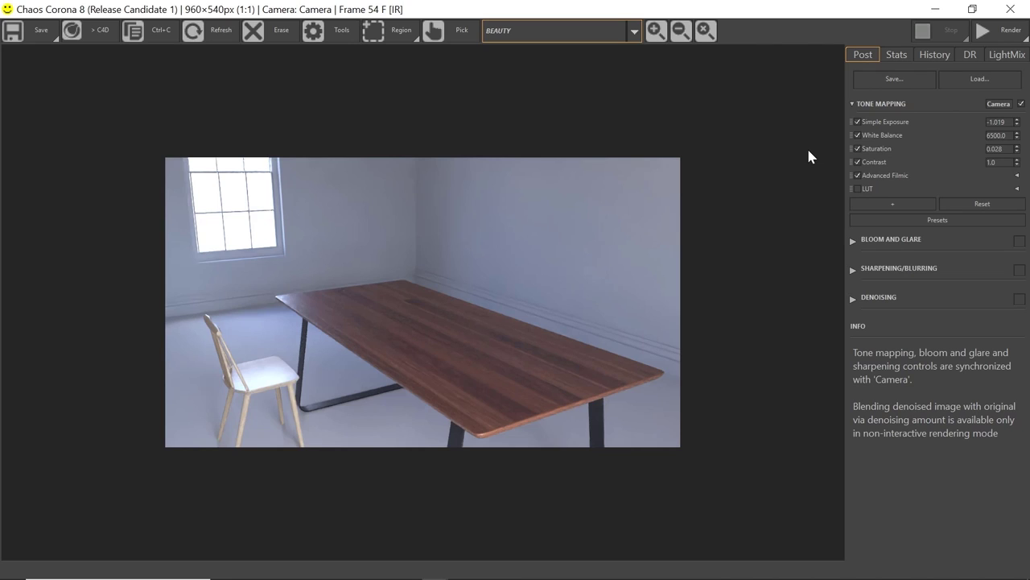
left_click(933, 11)
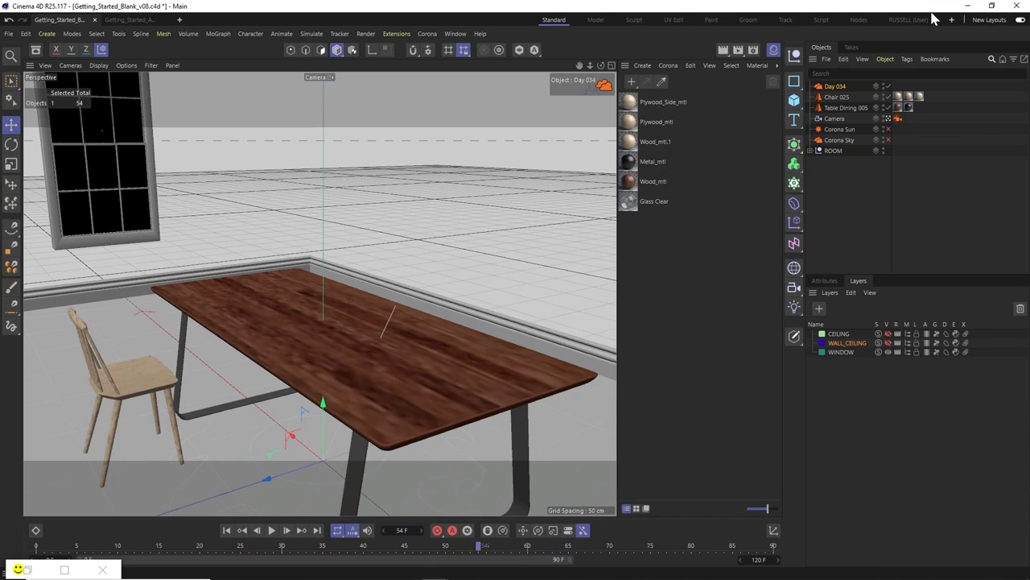
Switch to the furnished Getting_Started_Assets scene and bring up its Corona frame buffer
left_click(132, 20)
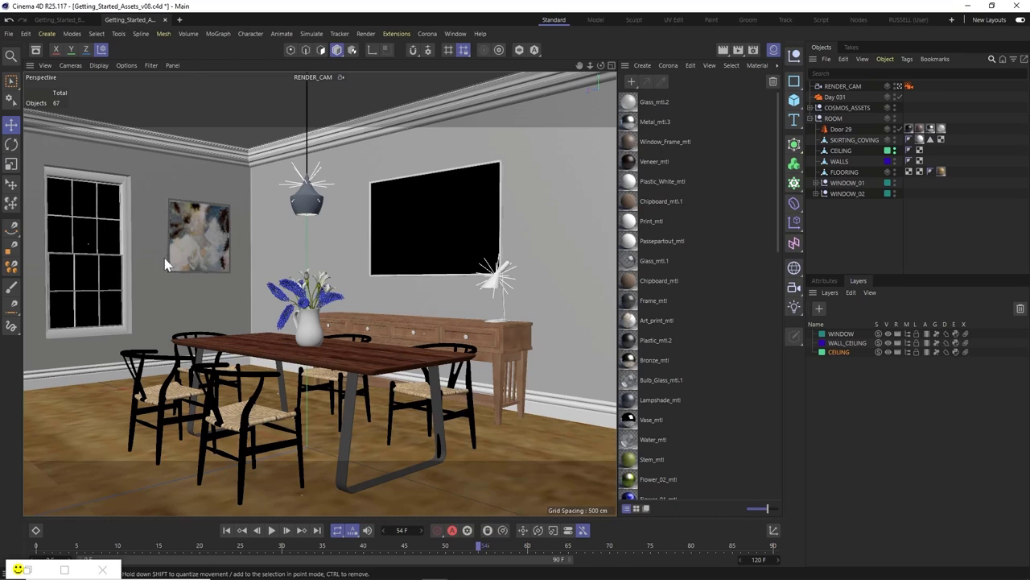
left_click(27, 571)
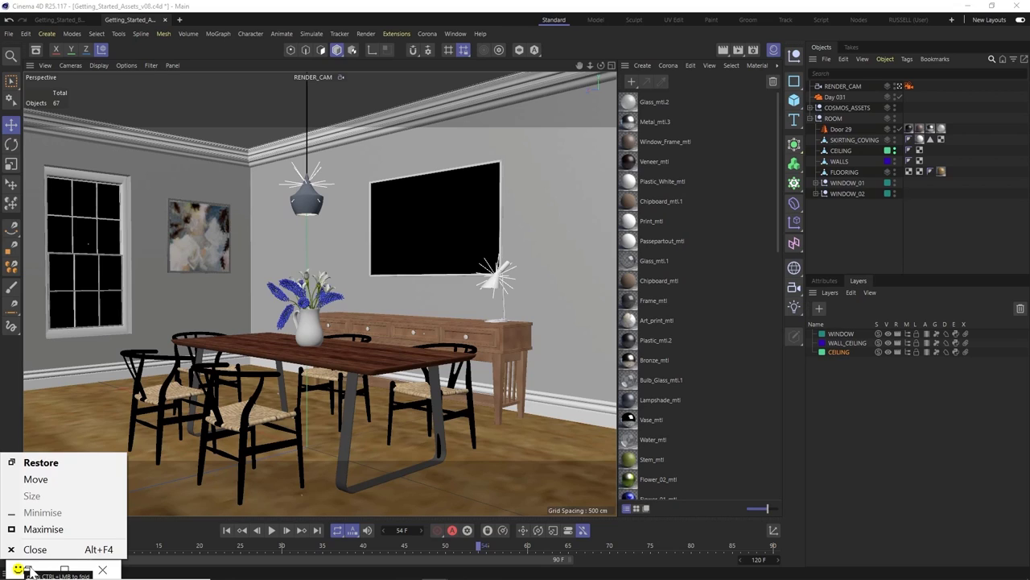
left_click(34, 570)
double_click(34, 571)
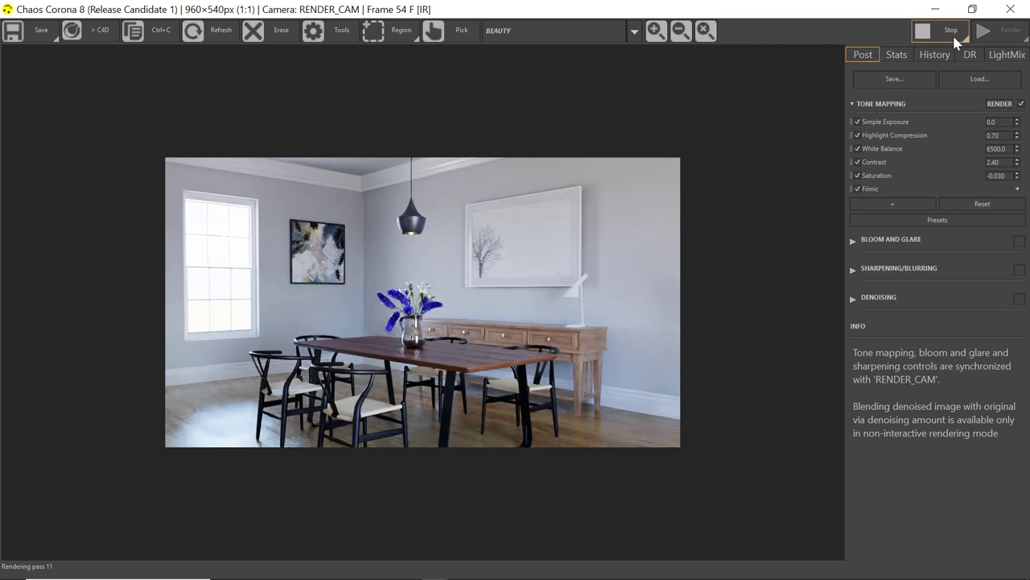
Stop the interactive render, start a full render from RENDER_CAM and minimise the frame buffer
left_click(953, 33)
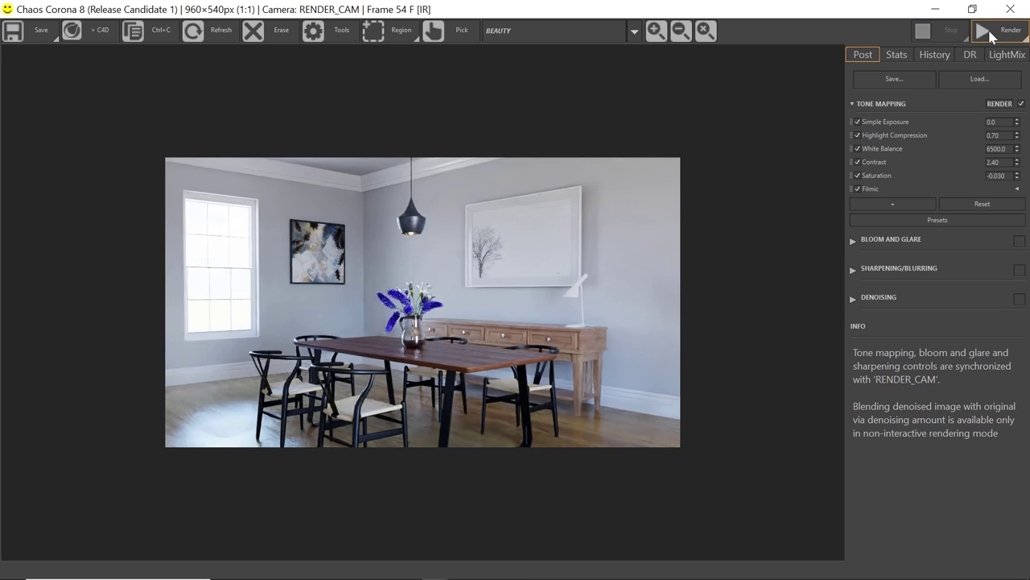
left_click(990, 34)
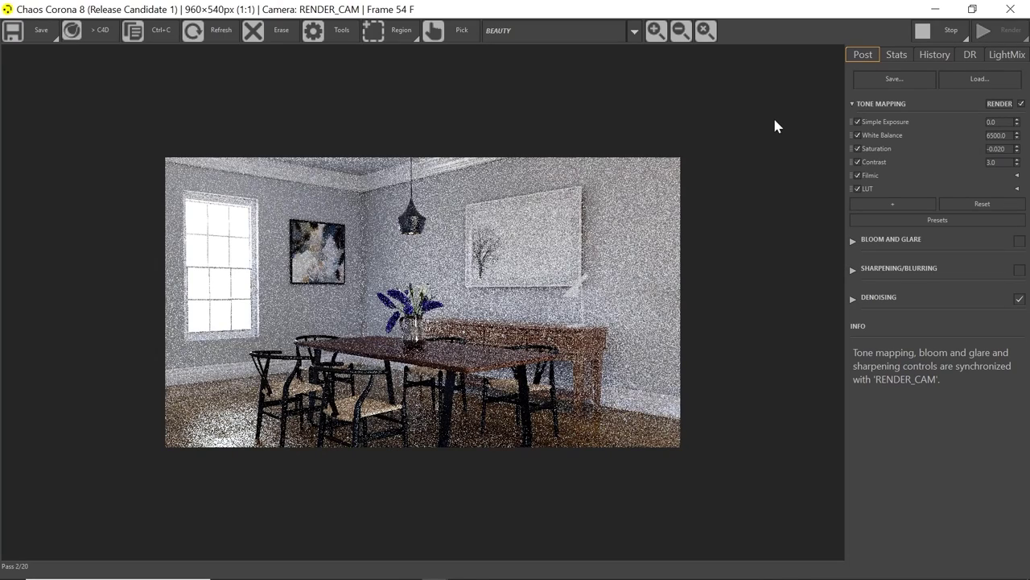
left_click(934, 10)
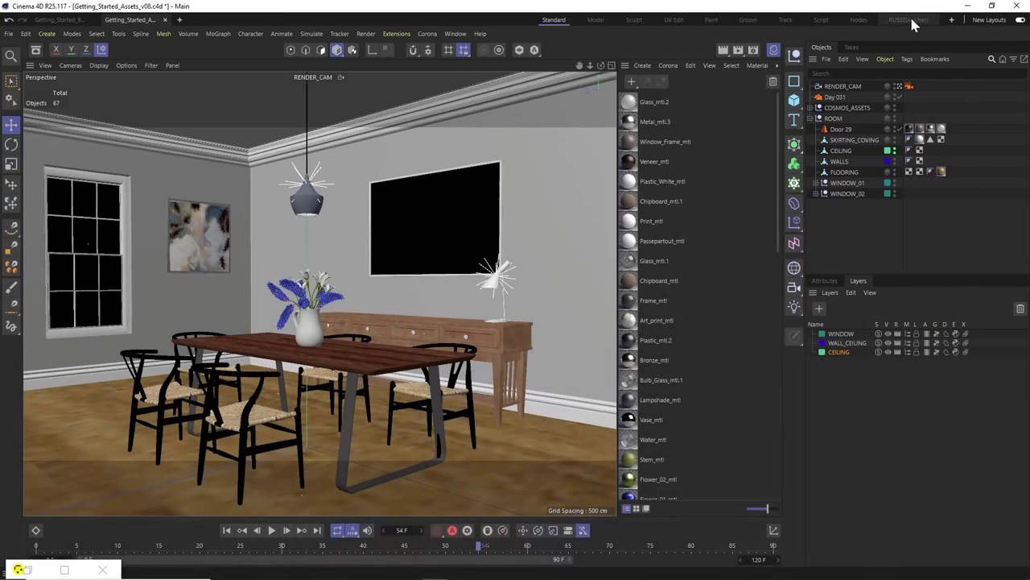
In the Corona general render settings, set the pass limit to 0 and the noise level limit to 3
left_click(751, 51)
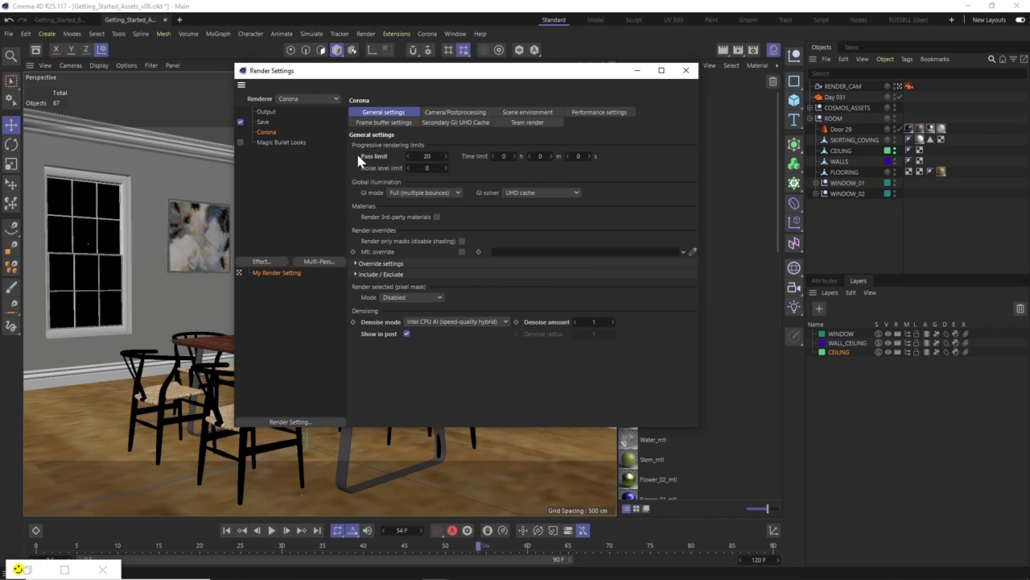
double_click(427, 156)
type("0")
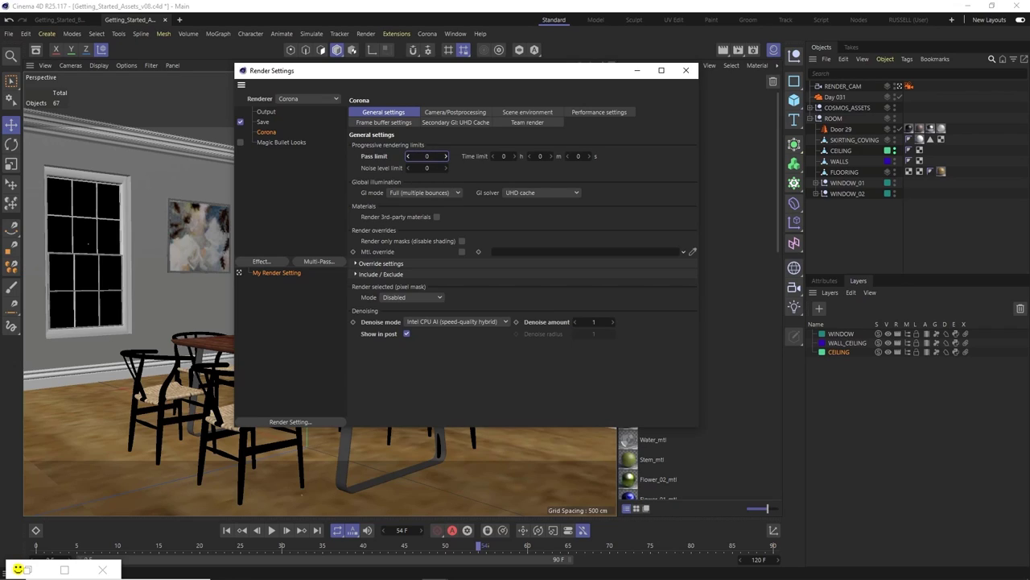
double_click(428, 168)
type("3")
key("Return")
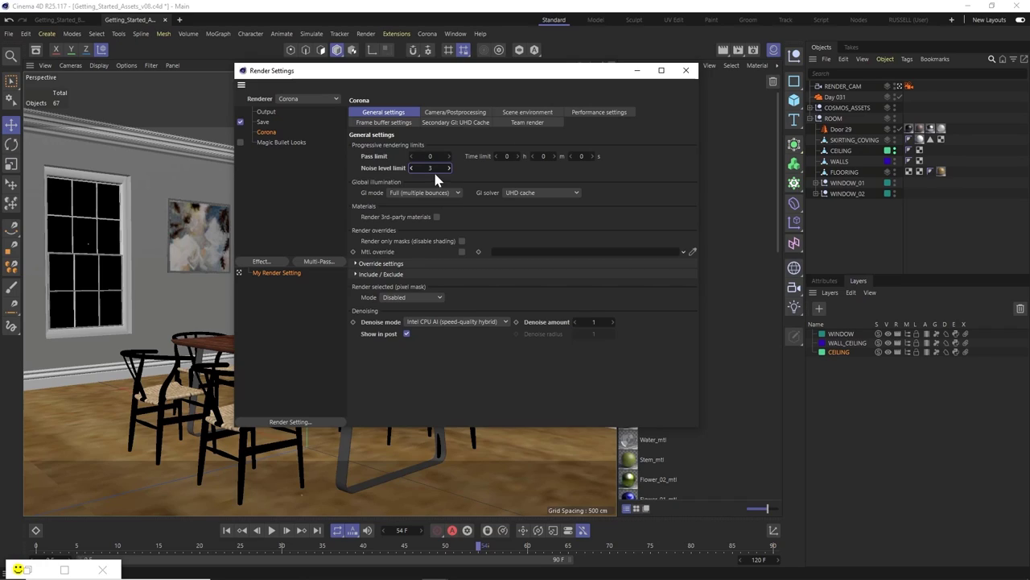
Set the pass limit to 20 and the noise level limit to 0, and return to the Corona frame buffer
left_click(431, 156)
type("20")
key("Tab")
type("0")
double_click(32, 570)
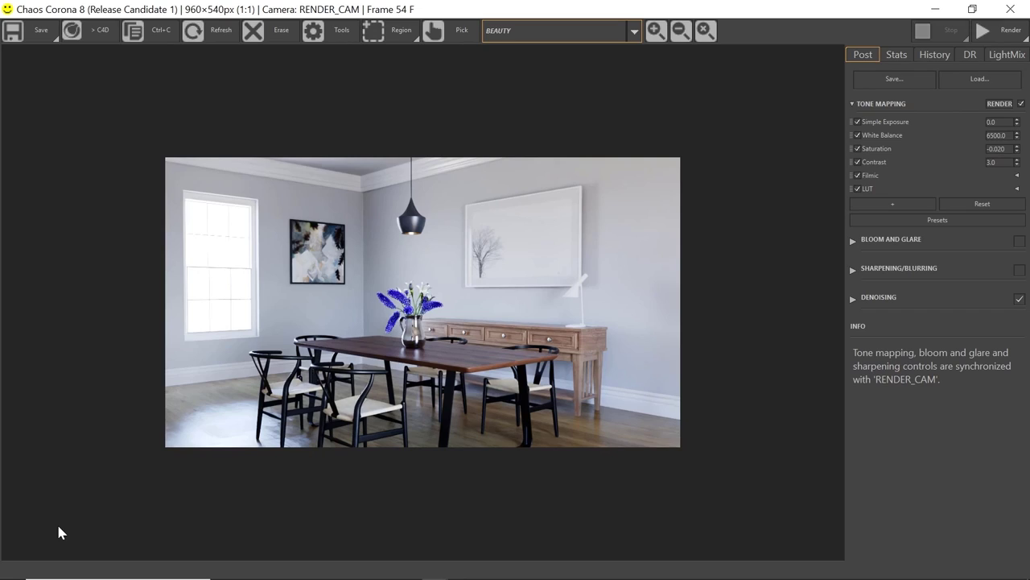
Try the Bold, Chilly Experimental Look and Punchy B and W tone mapping presets on the rendered image
left_click(984, 221)
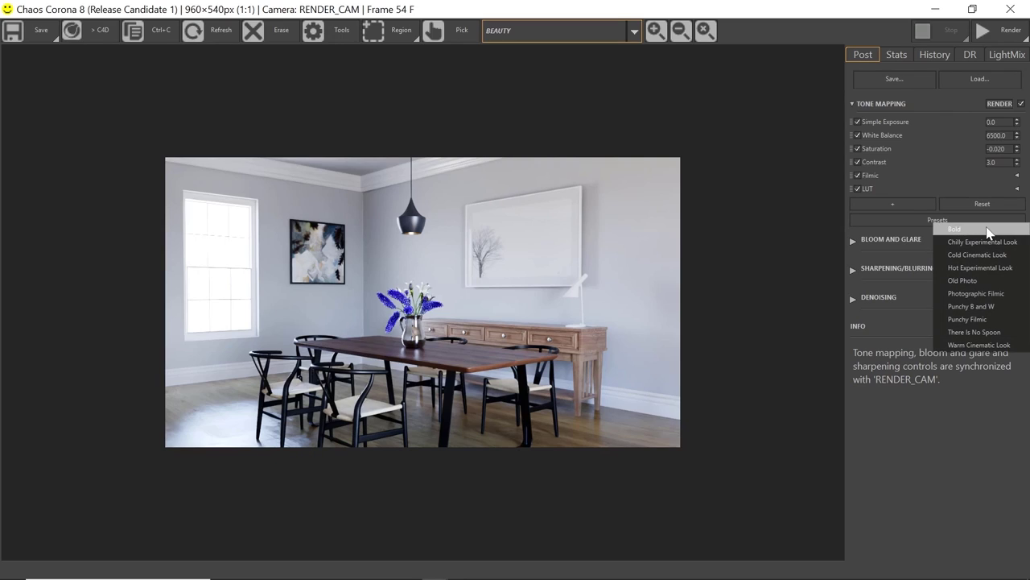
left_click(987, 230)
left_click(983, 216)
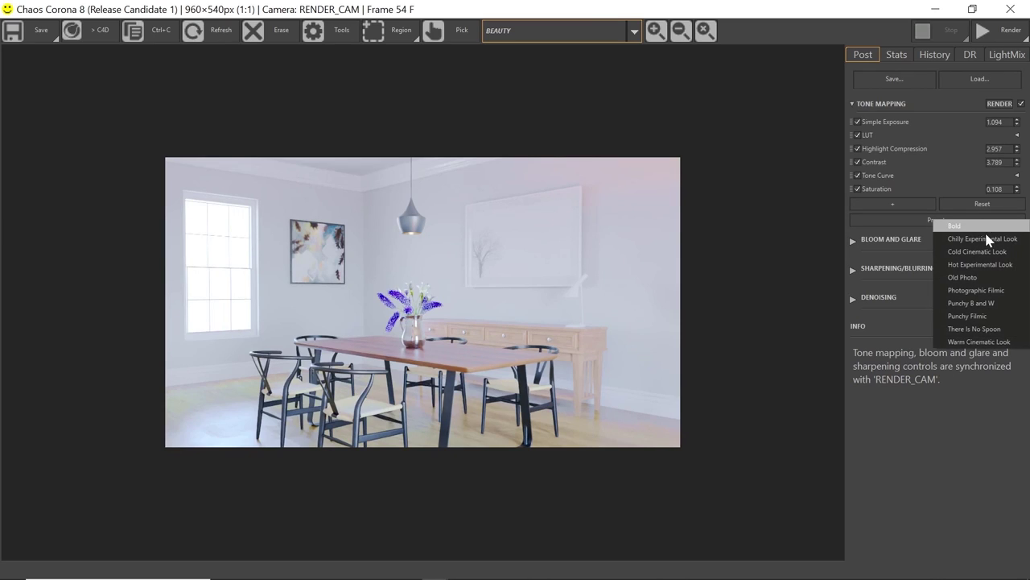
left_click(988, 241)
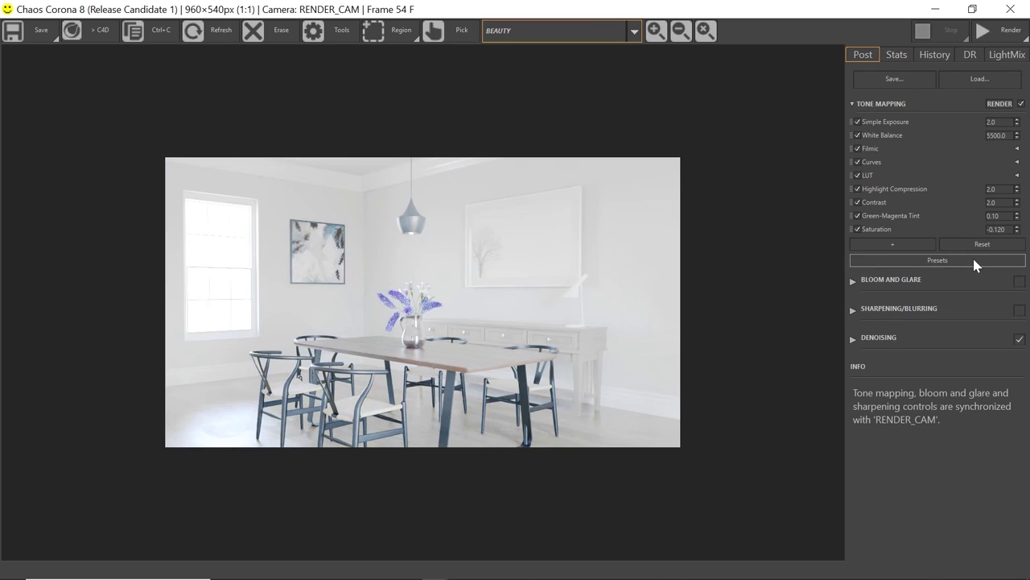
left_click(973, 260)
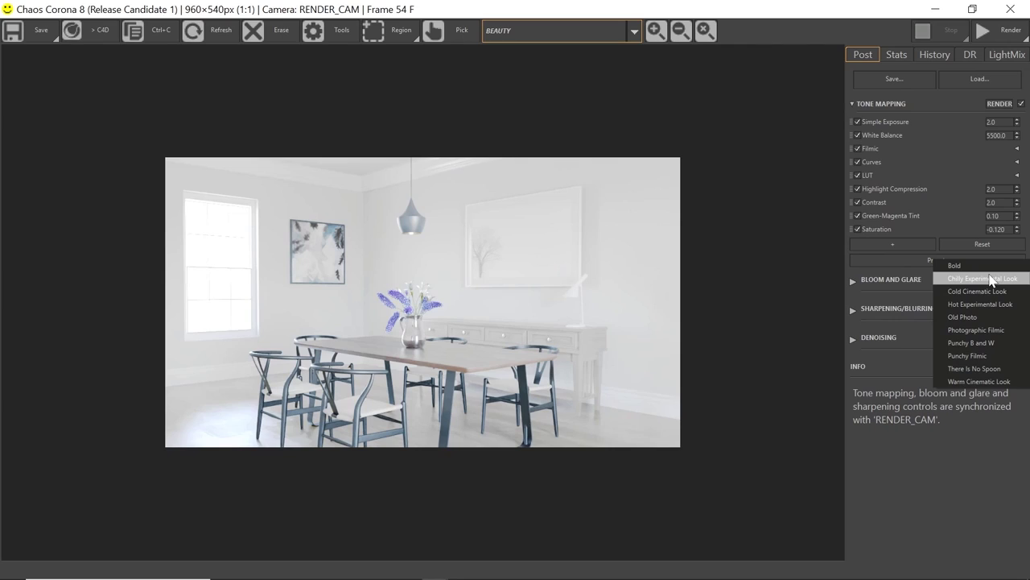
left_click(974, 342)
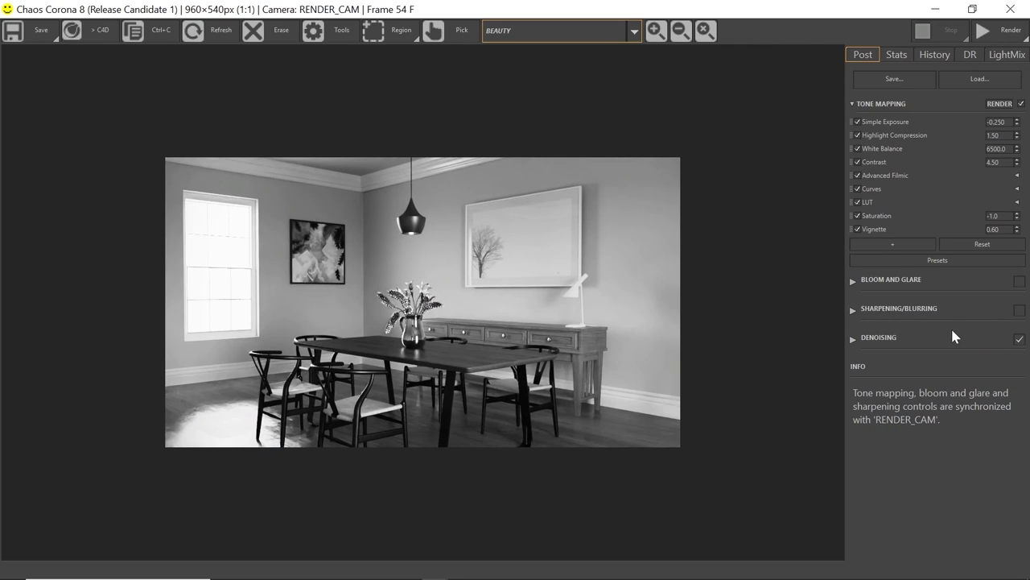
Apply the Photographic Filmic tone mapping preset to the rendered image
left_click(940, 262)
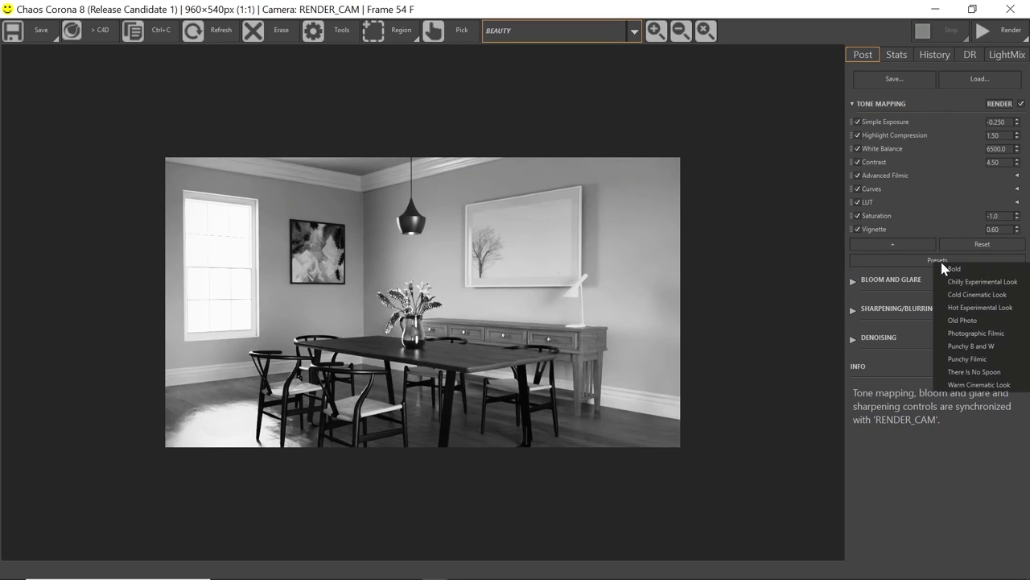
left_click(1005, 335)
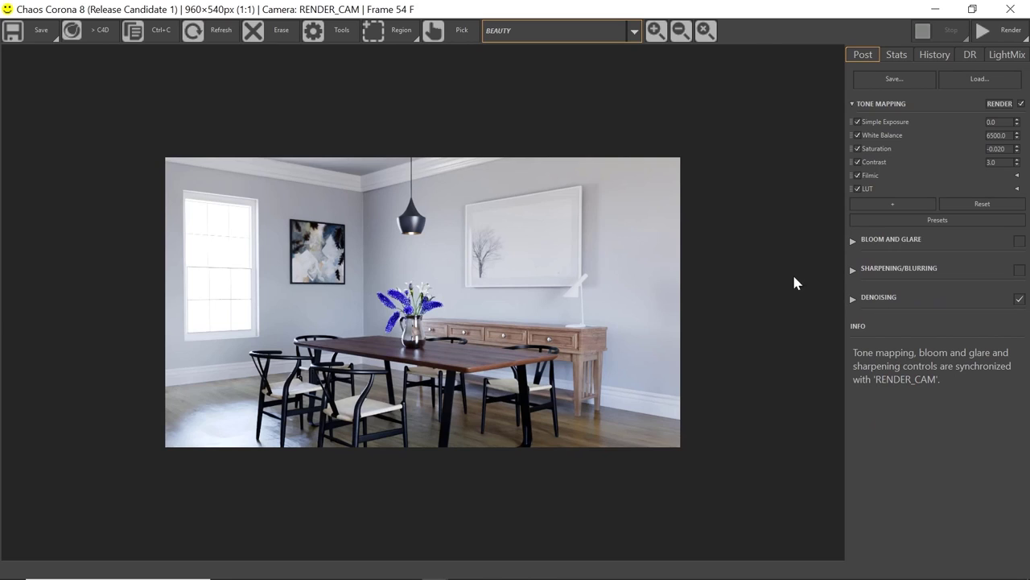